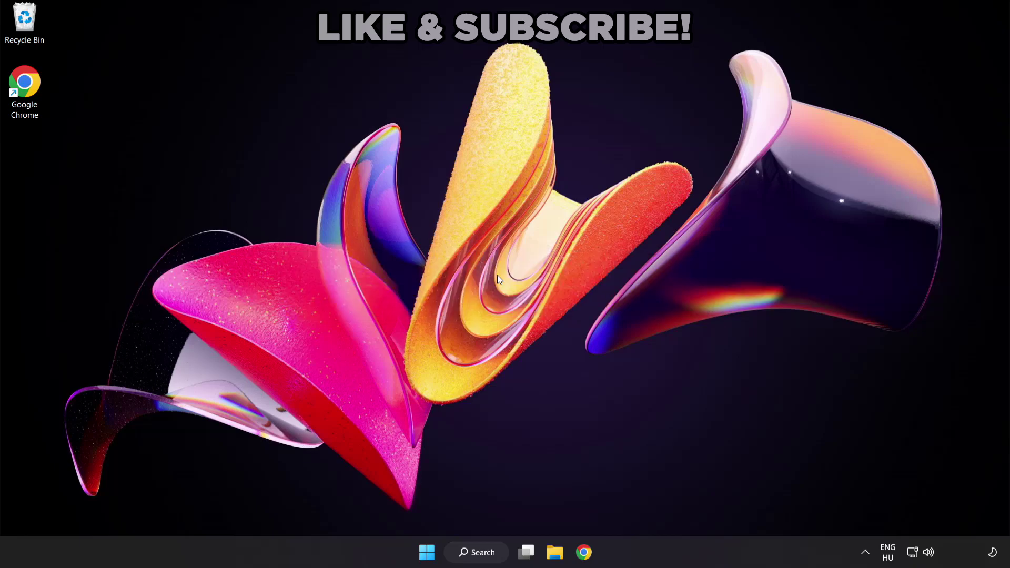
Search Windows for 'device manager' and launch Device Manager
{"action": "left_click", "coordinate": [488, 557]}
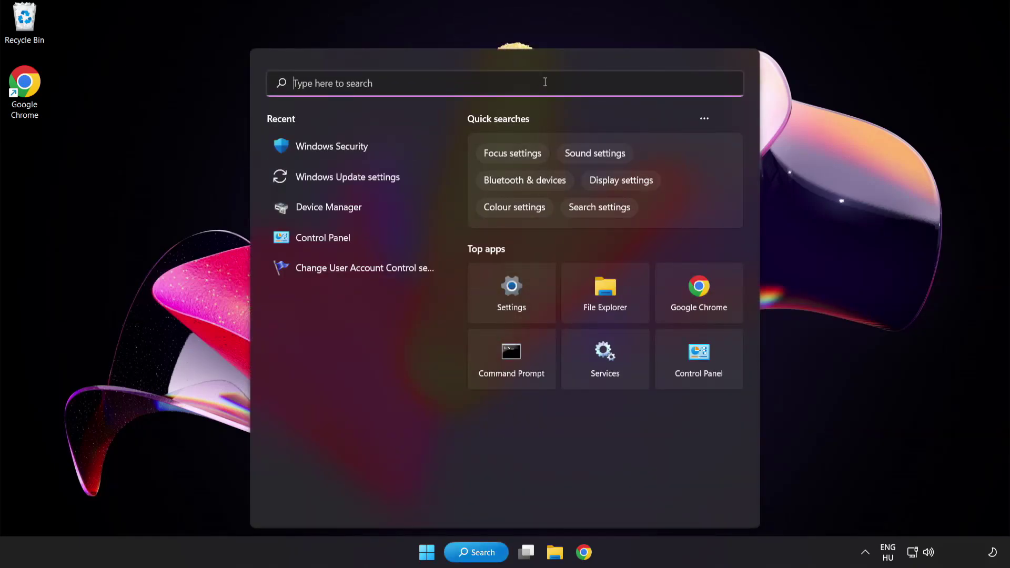
{"action": "type", "text": "device ma"}
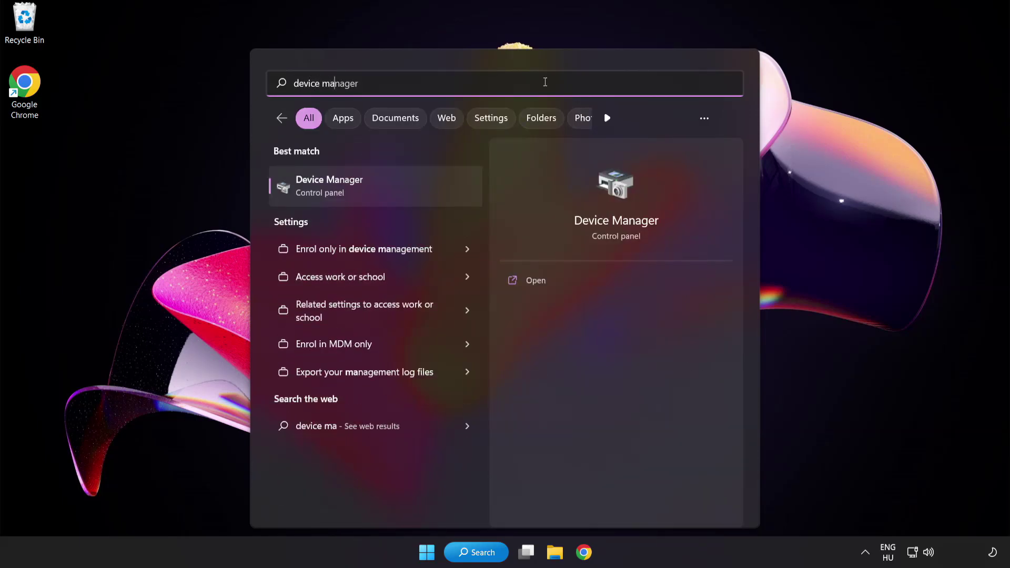
{"action": "type", "text": "nagerer"}
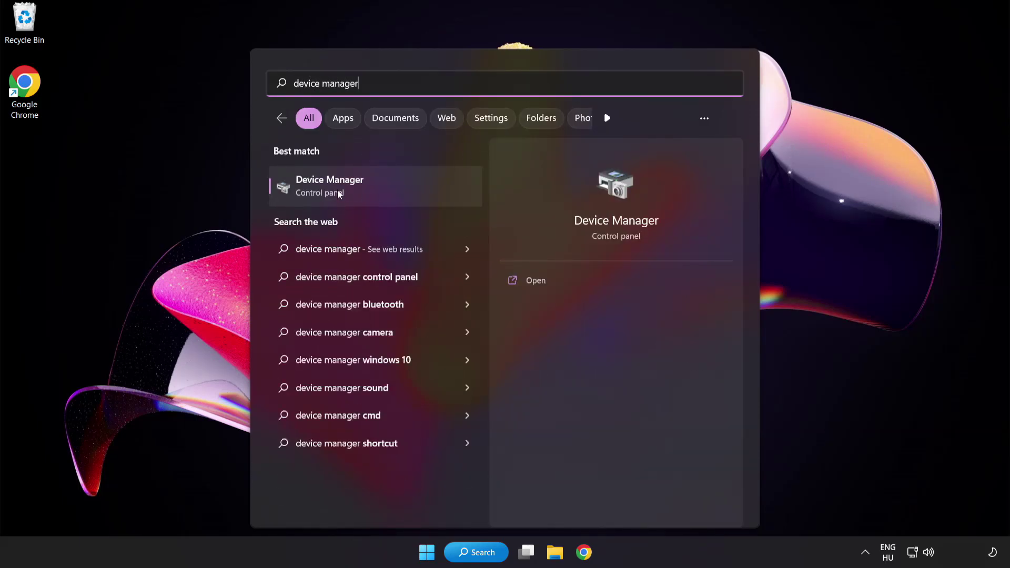
{"action": "left_click", "coordinate": [404, 188]}
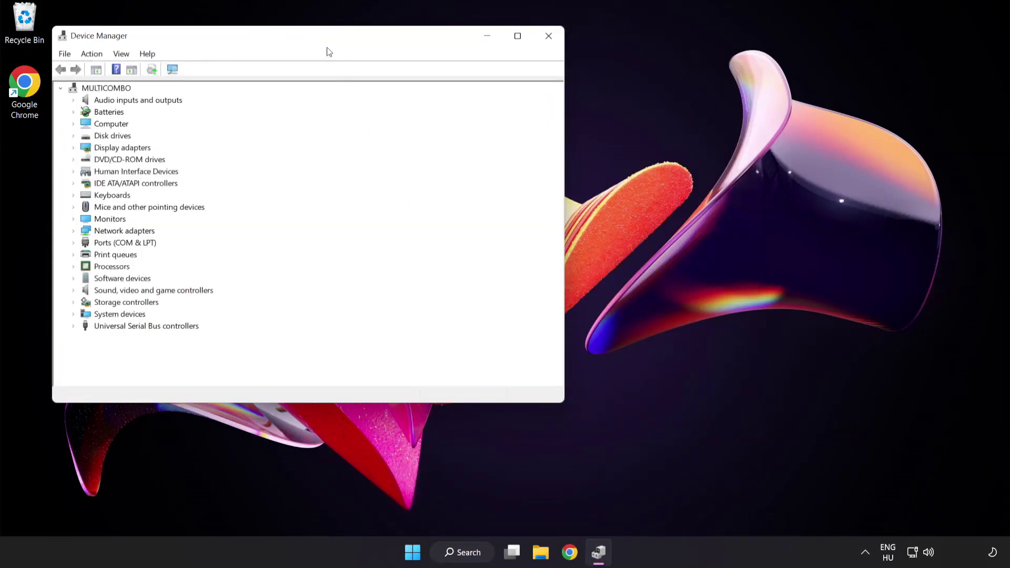
Auto-search for a newer VMware SVGA 3D driver, confirm it's current, and close Device Manager
{"action": "left_click_drag", "start_coordinate": [328, 36], "coordinate": [464, 99]}
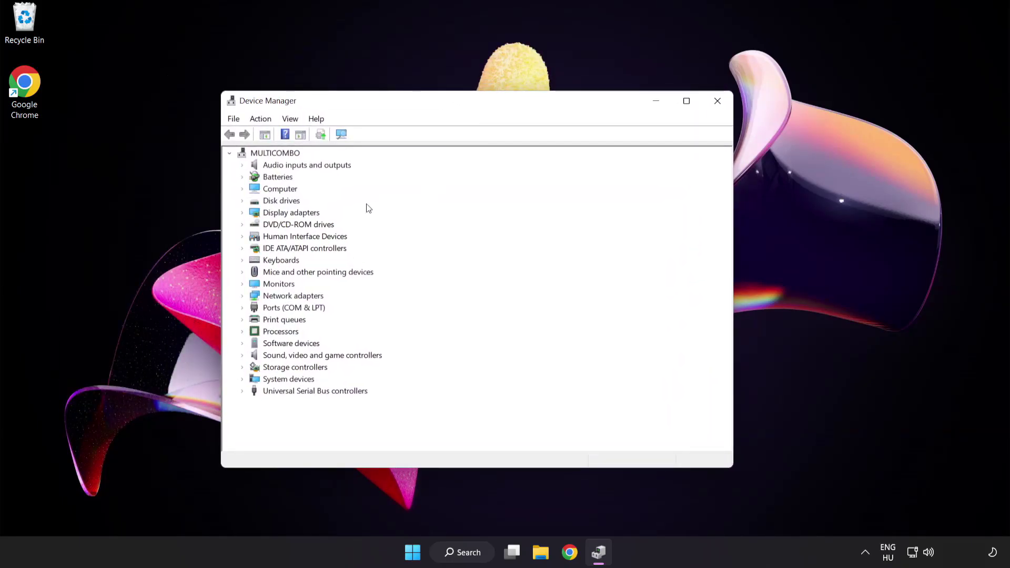
{"action": "left_click", "coordinate": [292, 213]}
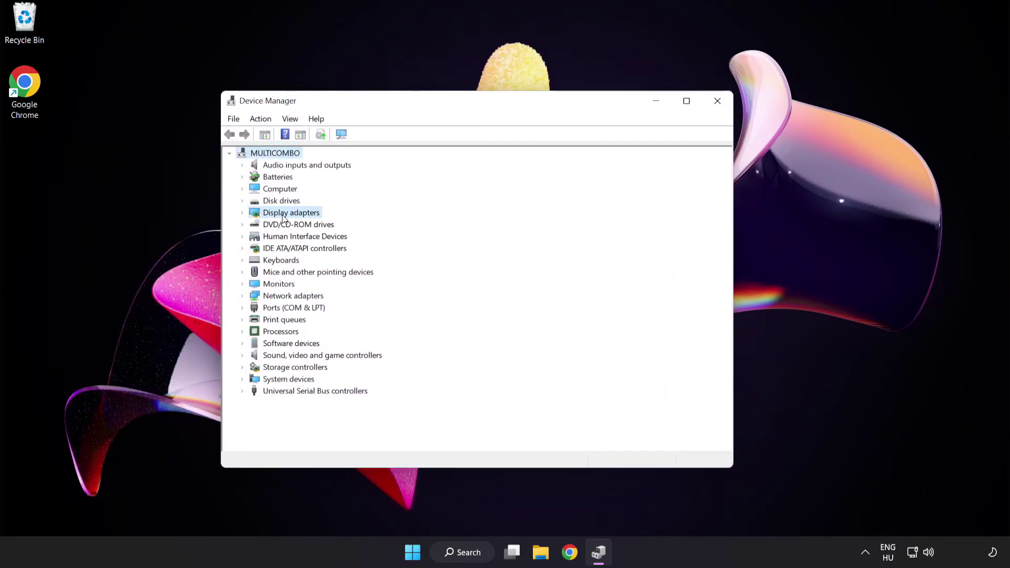
{"action": "left_click", "coordinate": [244, 214]}
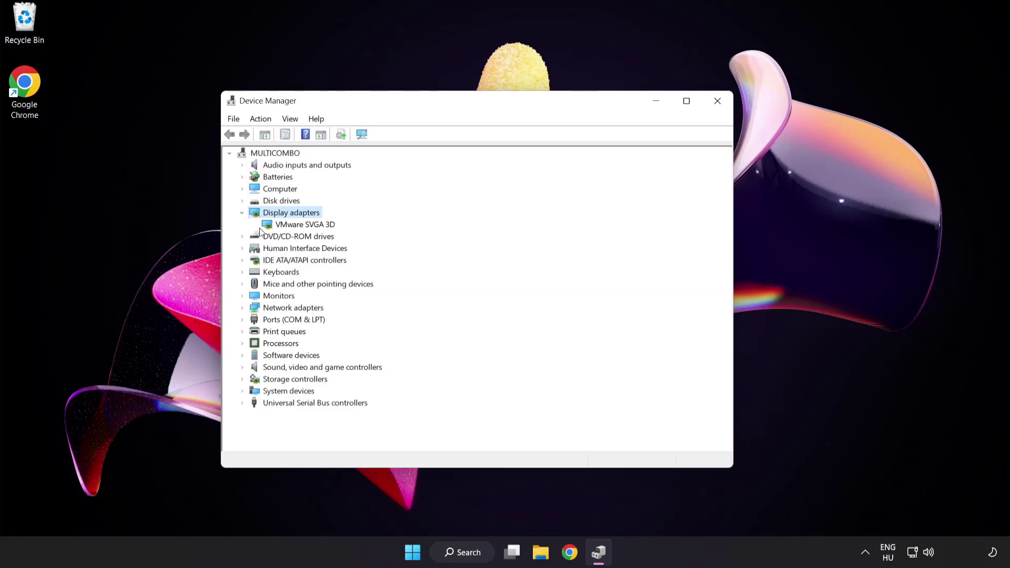
{"action": "left_click", "coordinate": [261, 228]}
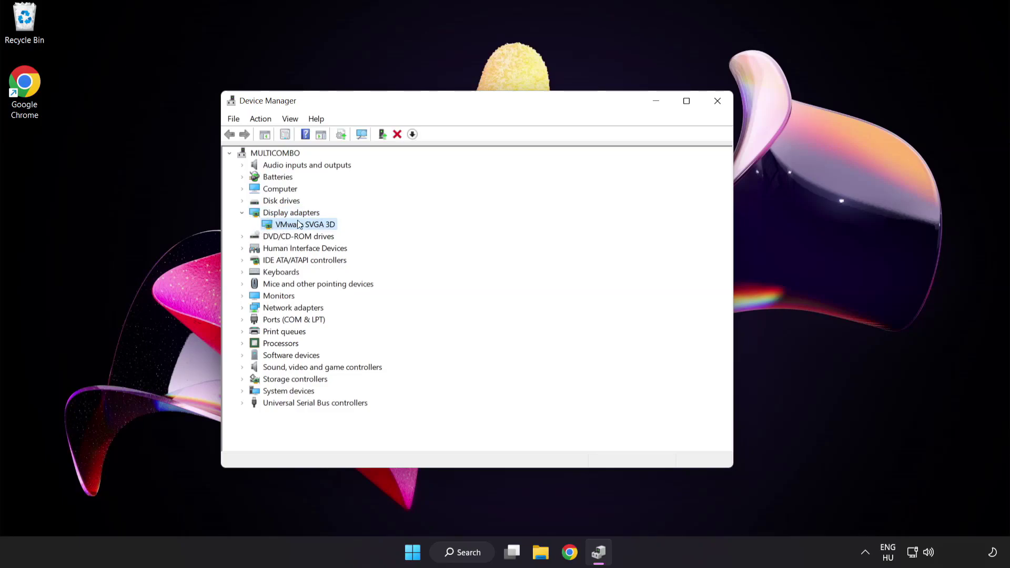
{"action": "right_click", "coordinate": [298, 226]}
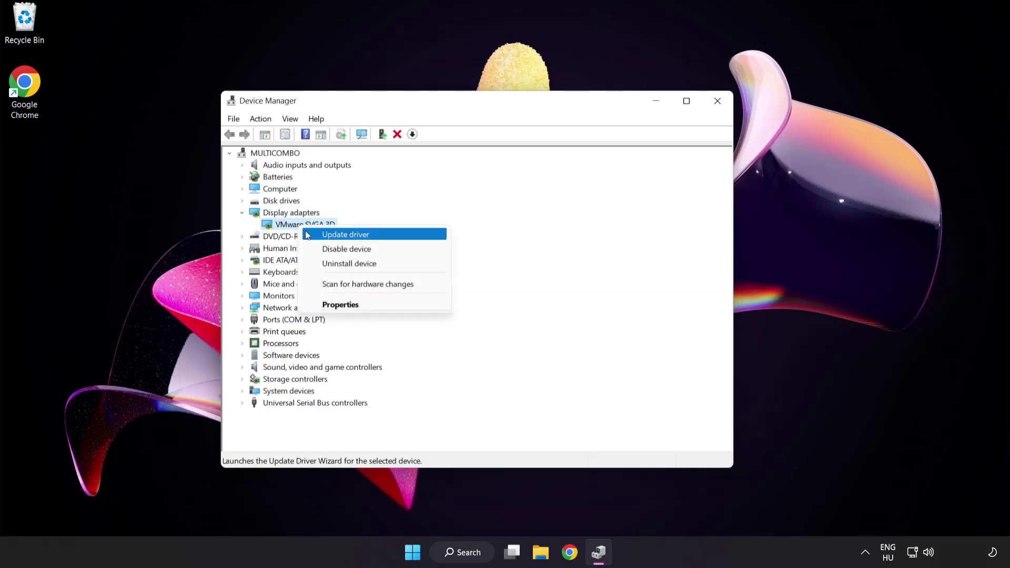
{"action": "left_click", "coordinate": [392, 233]}
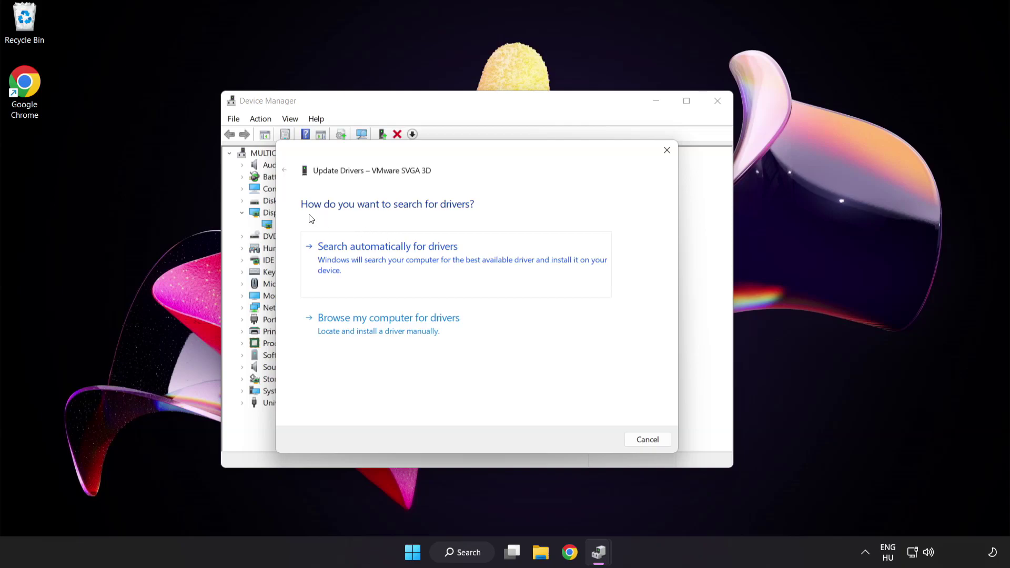
{"action": "left_click", "coordinate": [440, 261]}
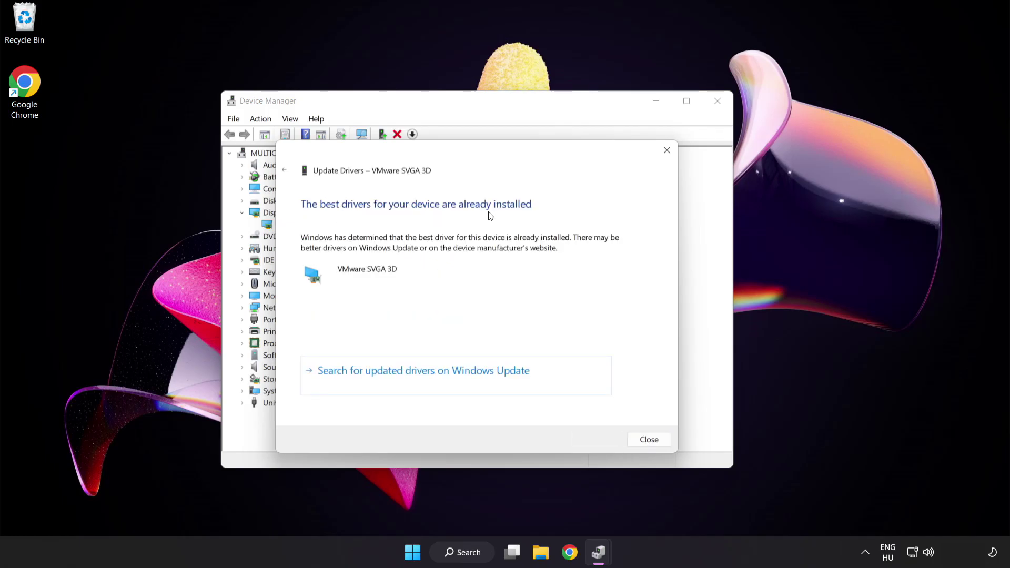
{"action": "left_click", "coordinate": [646, 440]}
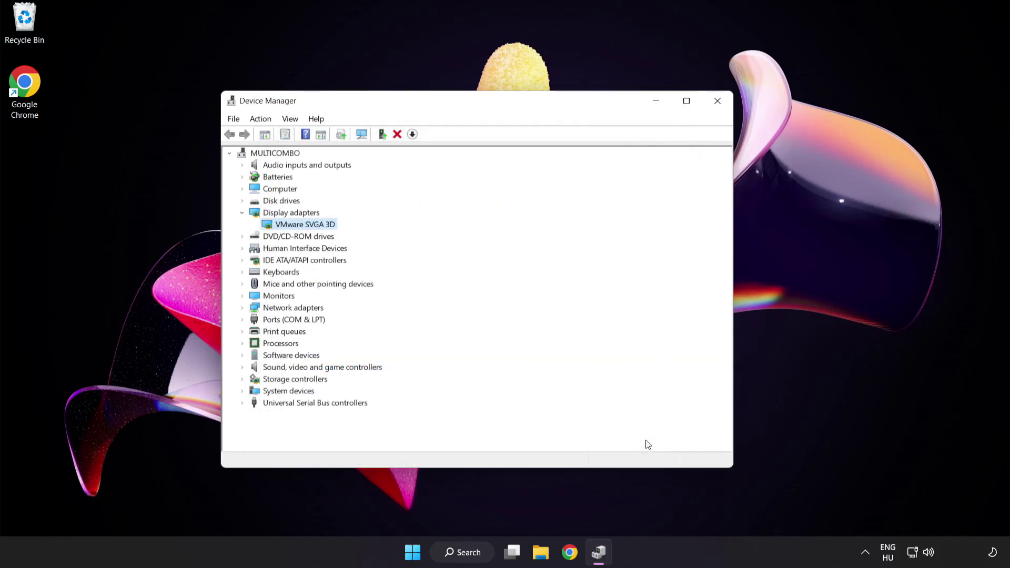
{"action": "left_click", "coordinate": [718, 102]}
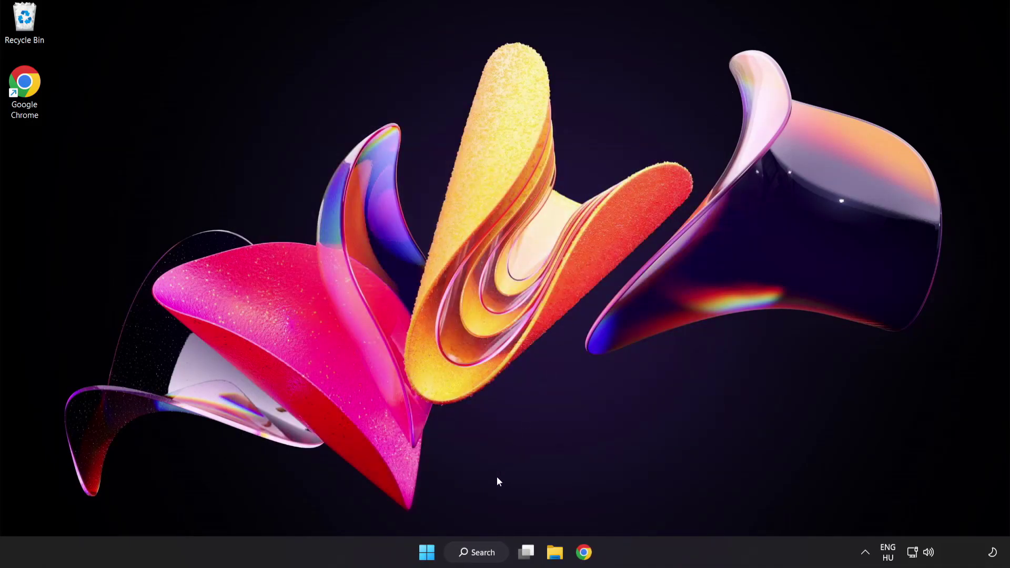
Search 'update' and run a Windows Update check, then close Settings once it reports up to date
{"action": "left_click", "coordinate": [483, 552]}
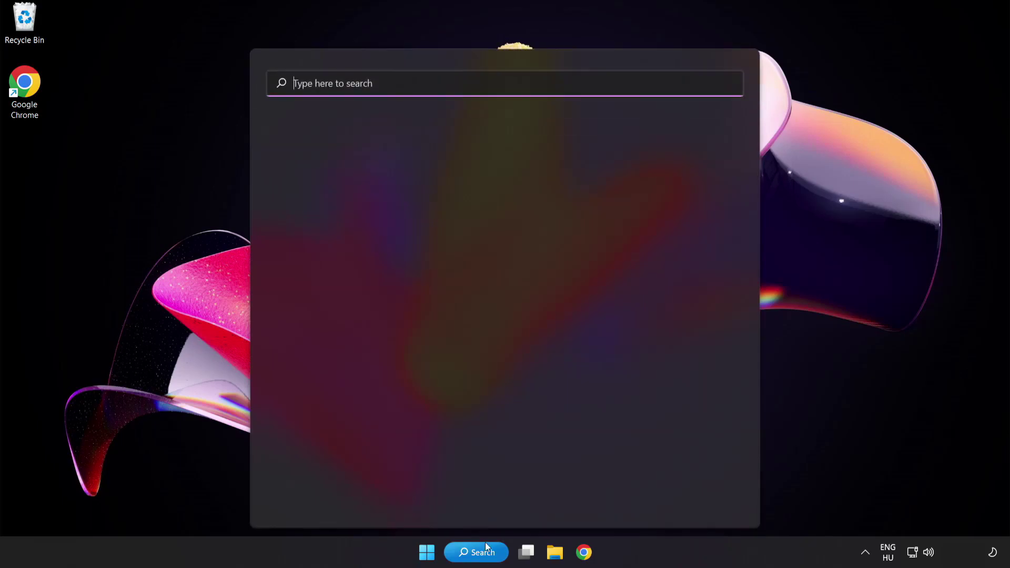
{"action": "type", "text": "update"}
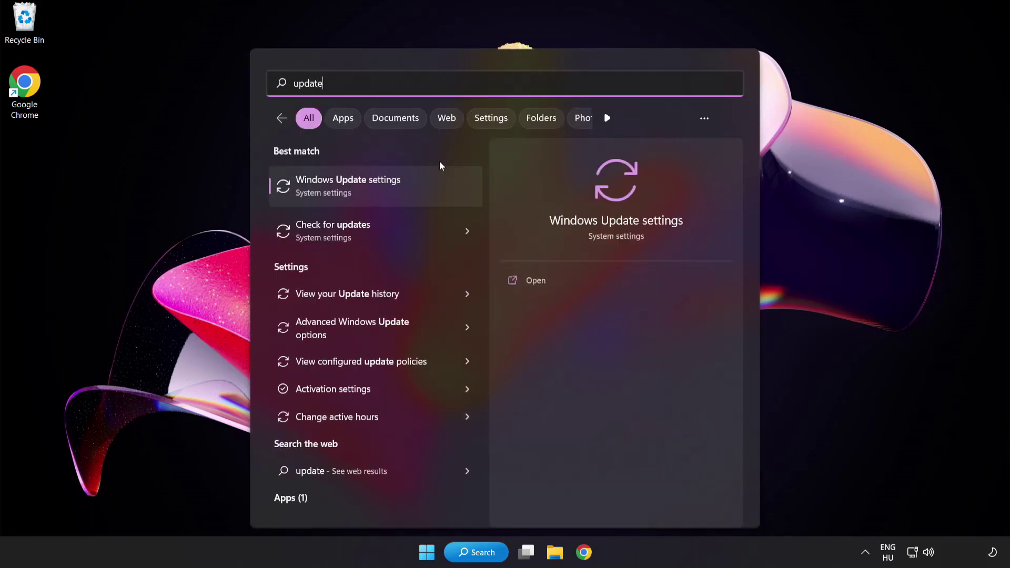
{"action": "left_click", "coordinate": [386, 190]}
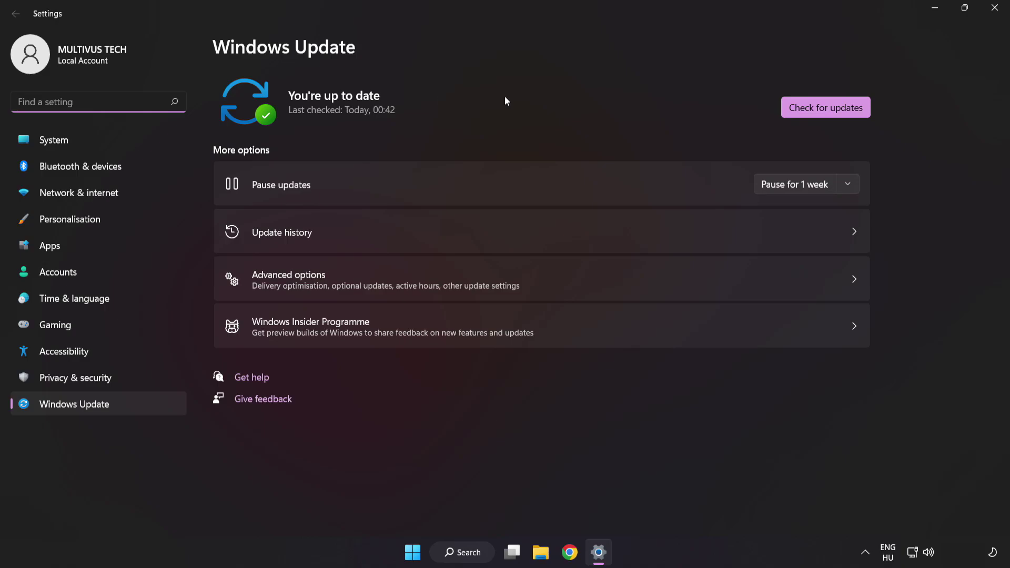
{"action": "left_click", "coordinate": [821, 113]}
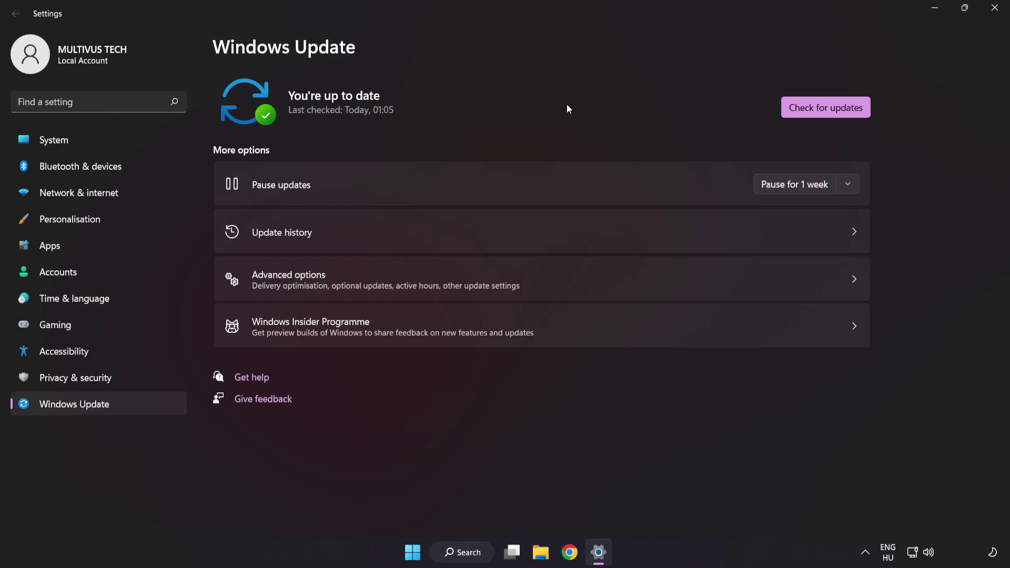
{"action": "left_click", "coordinate": [994, 8]}
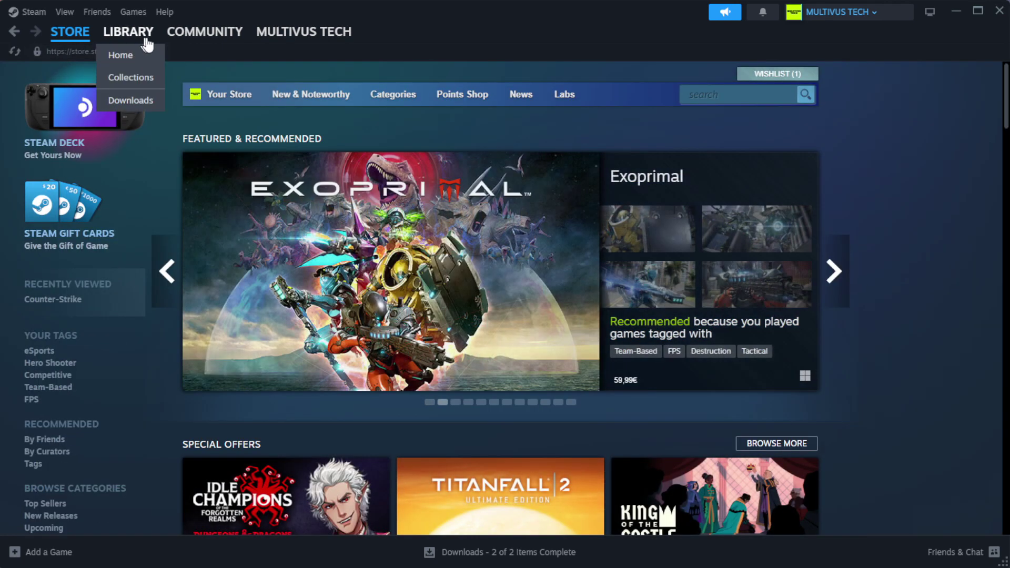
{"action": "mouse_move", "coordinate": [127, 32]}
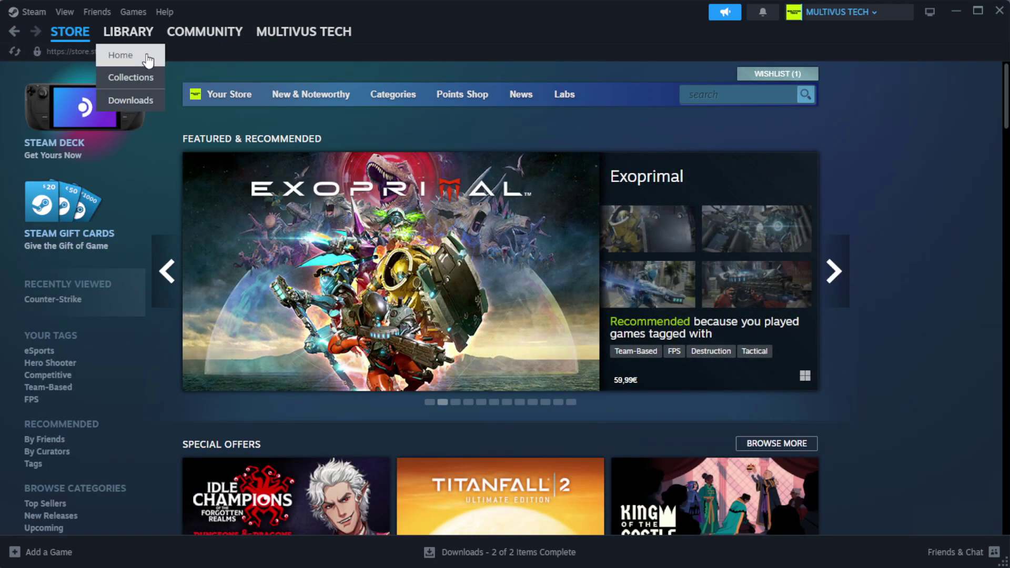
Open Properties for the not-working game under Favorites in Steam's Library home
{"action": "left_click", "coordinate": [123, 54]}
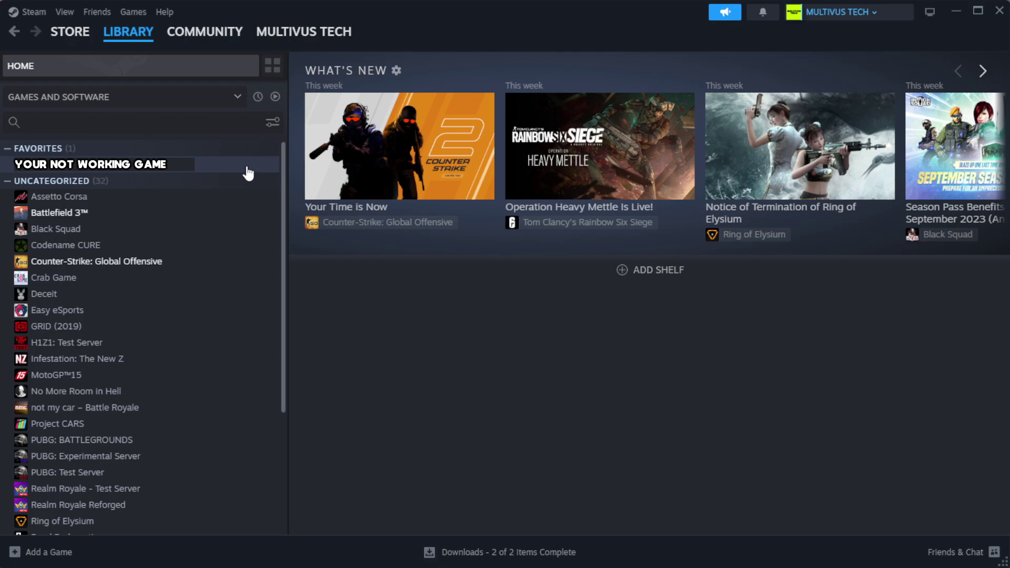
{"action": "right_click", "coordinate": [248, 168]}
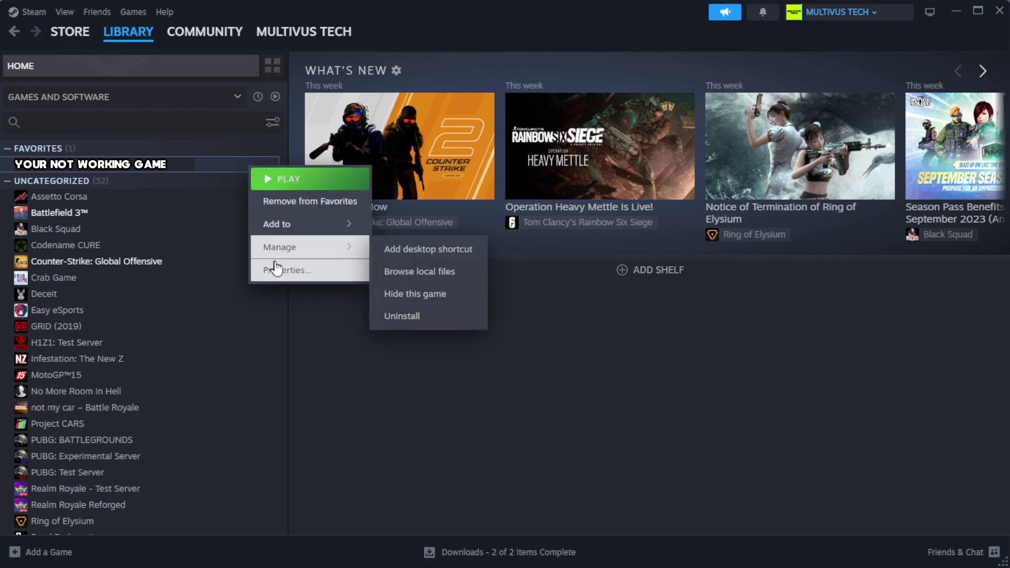
{"action": "left_click", "coordinate": [316, 272]}
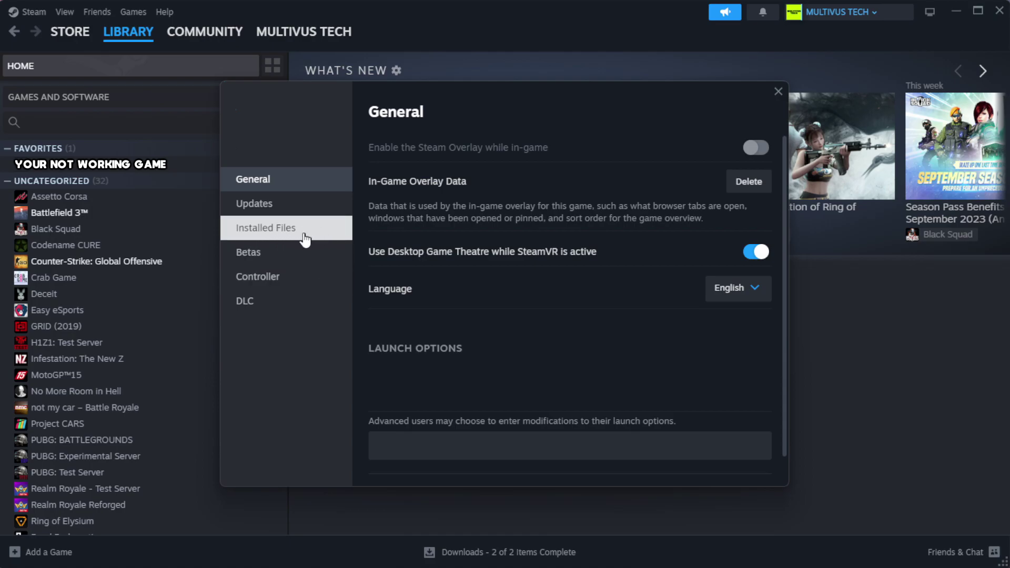
Verify the integrity of the game's 1039 files, then browse to its install folder
{"action": "left_click", "coordinate": [332, 238]}
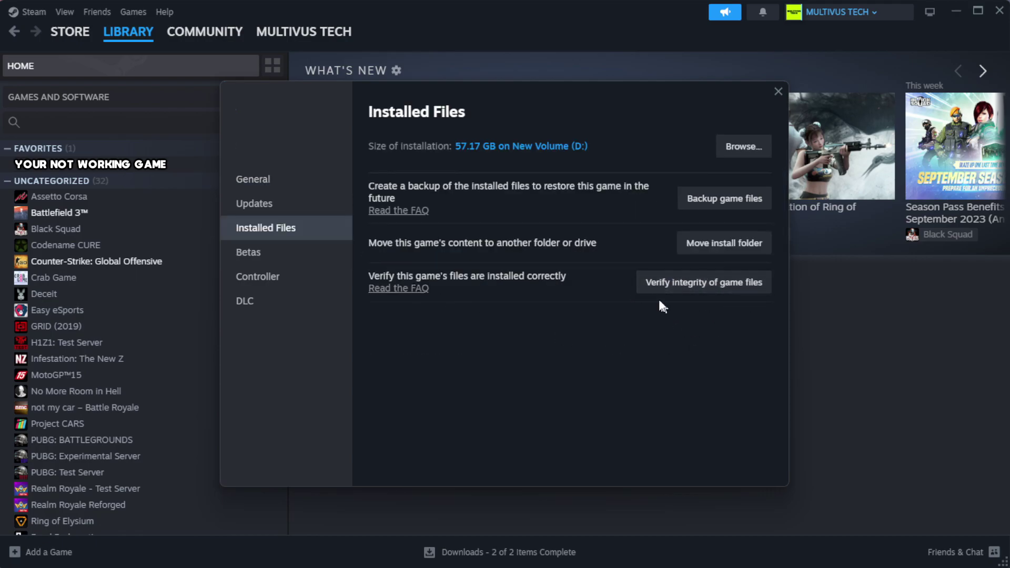
{"action": "left_click", "coordinate": [710, 292]}
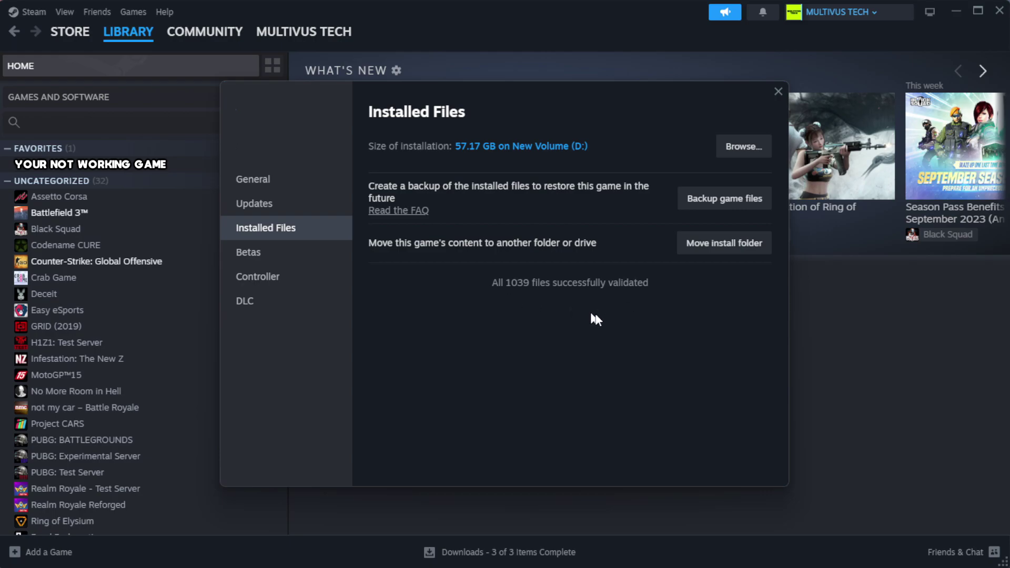
{"action": "left_click", "coordinate": [742, 151]}
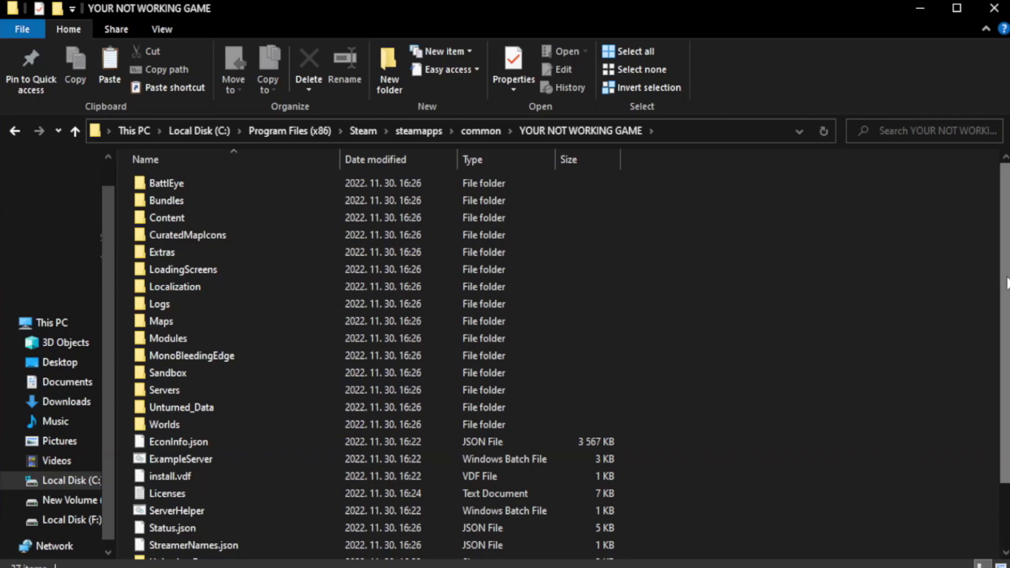
{"action": "left_click_drag", "start_coordinate": [1003, 300], "coordinate": [1006, 377]}
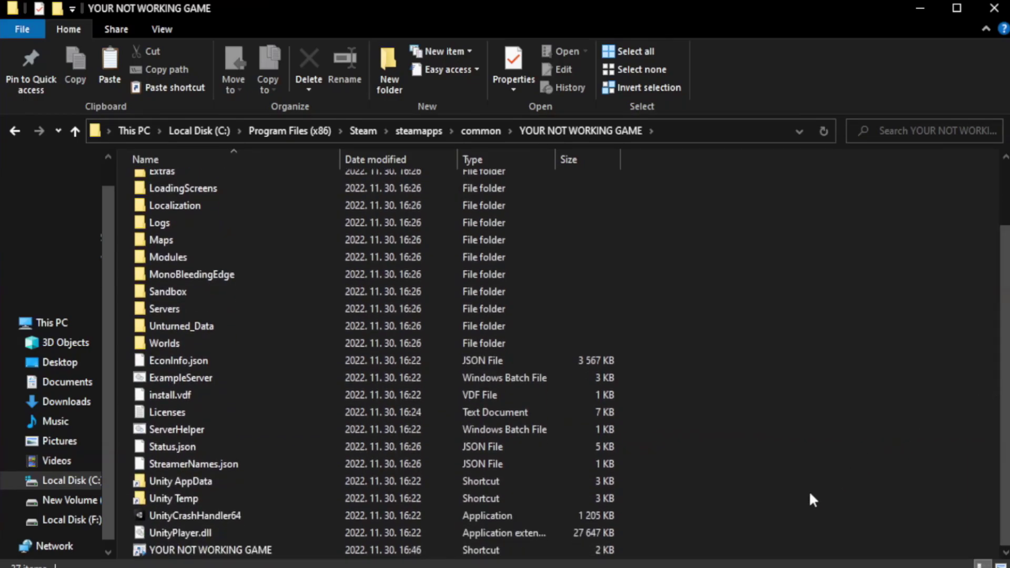
Open Properties for the YOUR NOT WORKING GAME shortcut and move the dialog higher
{"action": "left_click", "coordinate": [426, 550]}
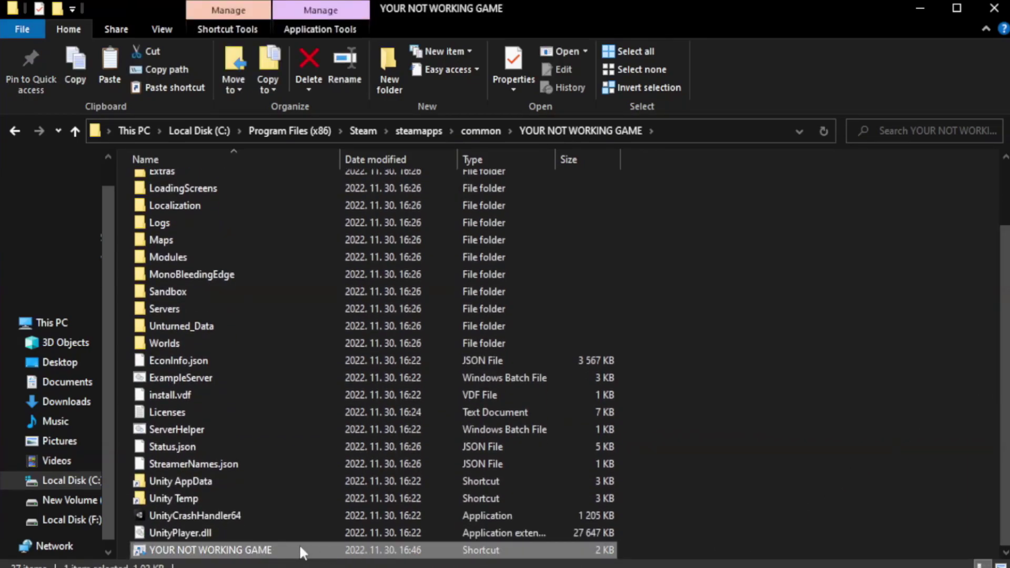
{"action": "right_click", "coordinate": [336, 550]}
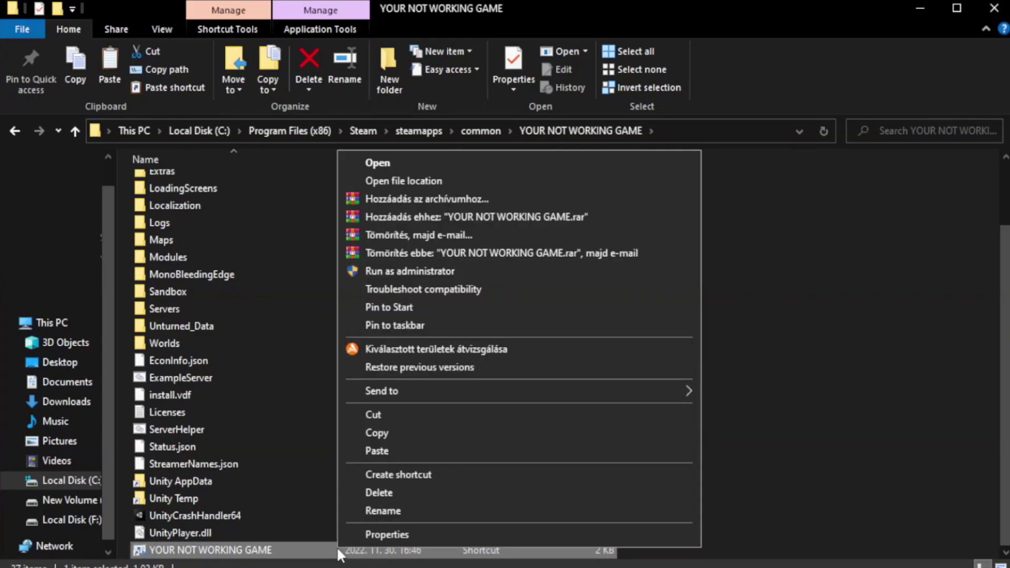
{"action": "left_click", "coordinate": [515, 531]}
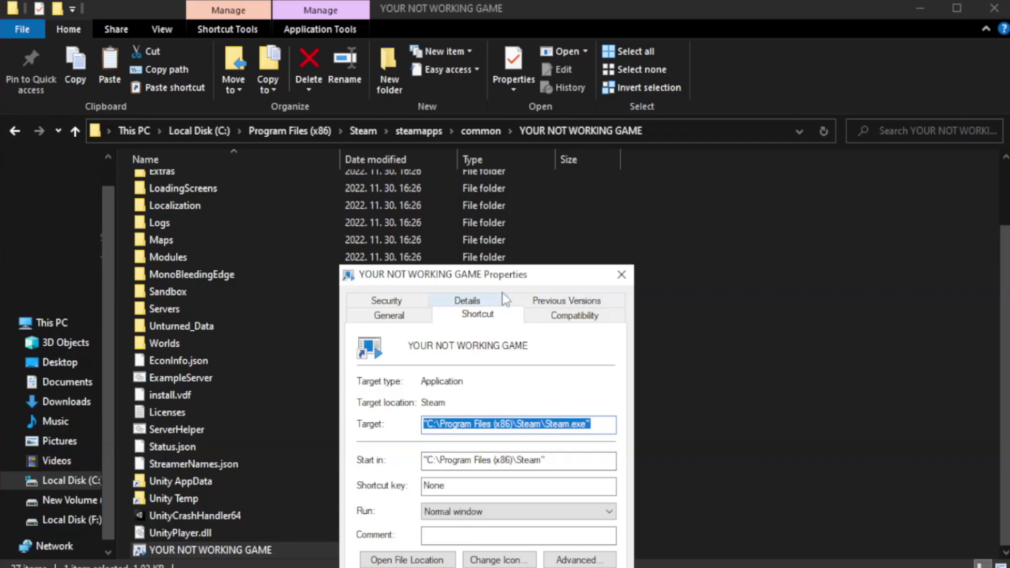
{"action": "left_click_drag", "start_coordinate": [509, 272], "coordinate": [507, 104]}
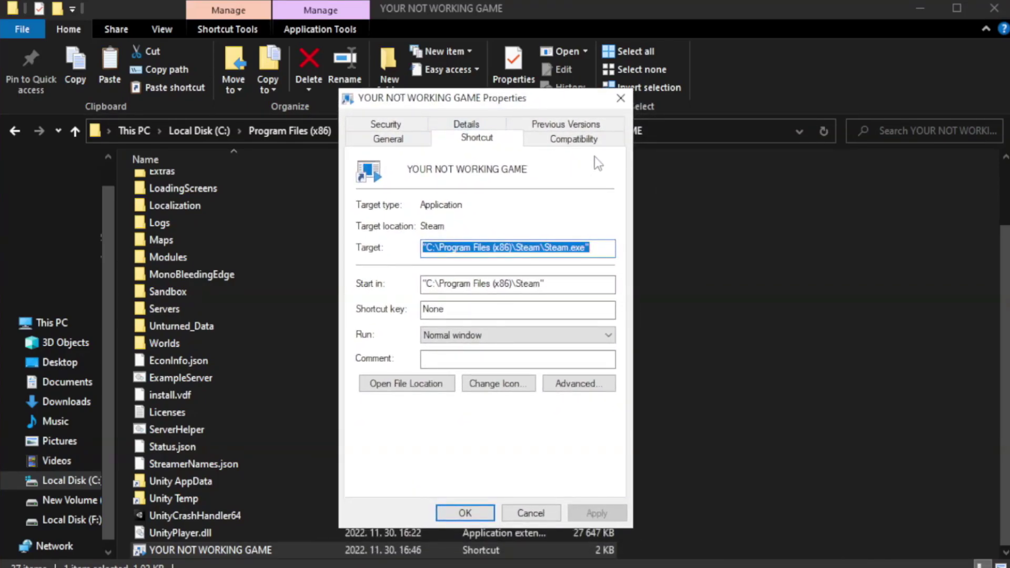
Enable Windows 8 compatibility mode, disable fullscreen optimizations, and run as administrator, then apply
{"action": "left_click", "coordinate": [568, 141]}
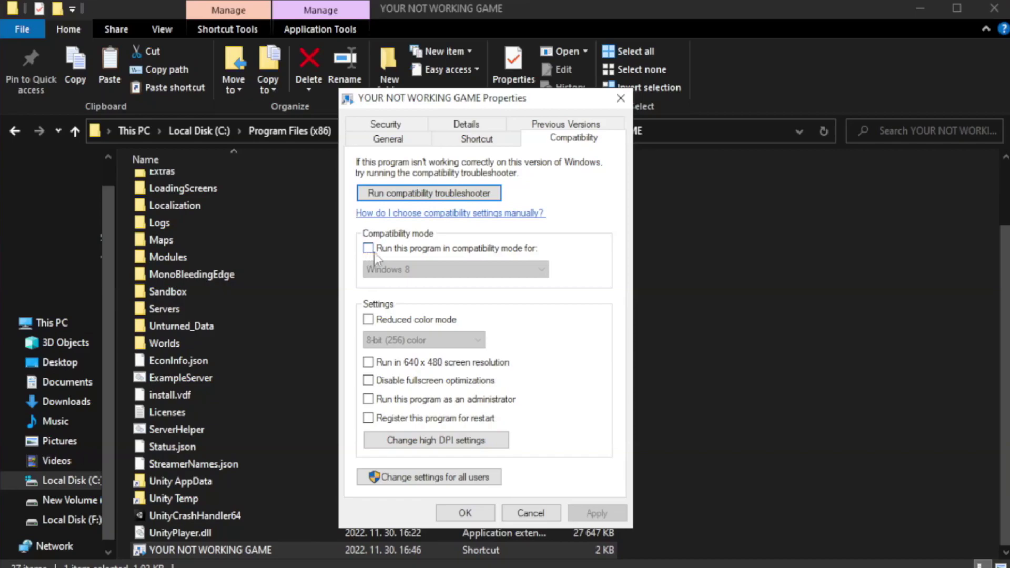
{"action": "left_click", "coordinate": [402, 252]}
{"action": "left_click", "coordinate": [426, 269]}
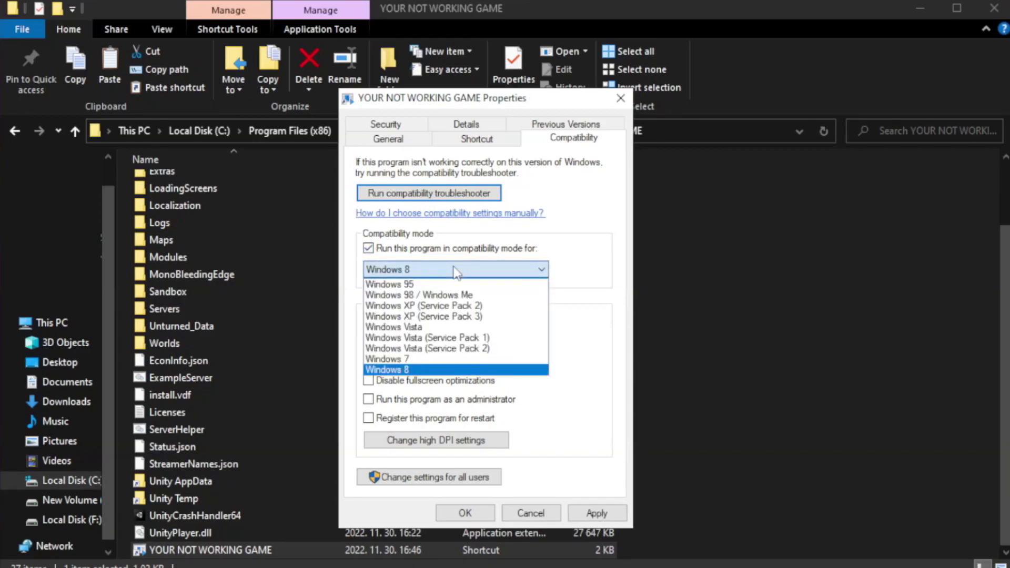
{"action": "left_click", "coordinate": [428, 369]}
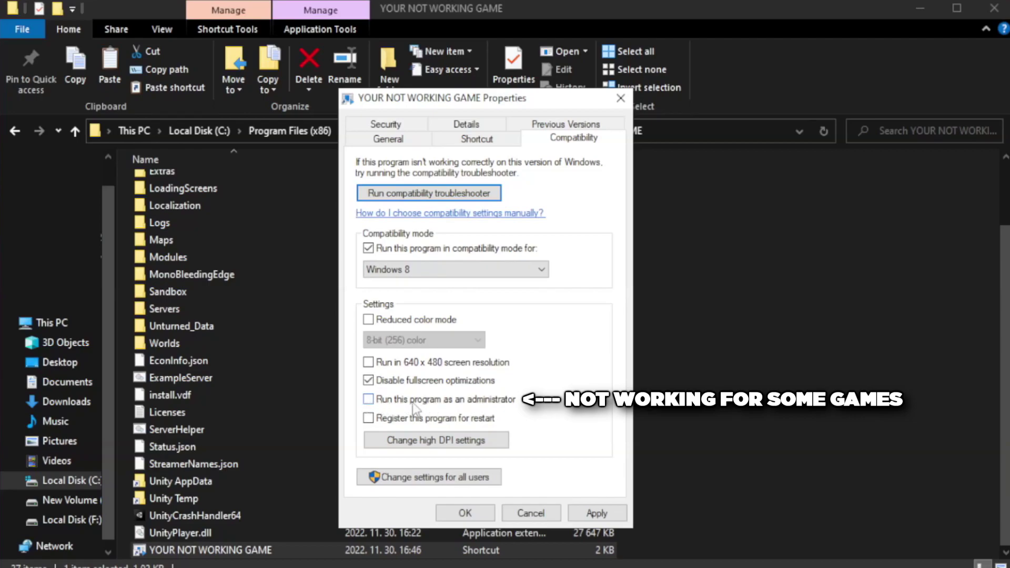
{"action": "left_click", "coordinate": [398, 405]}
{"action": "left_click", "coordinate": [596, 512]}
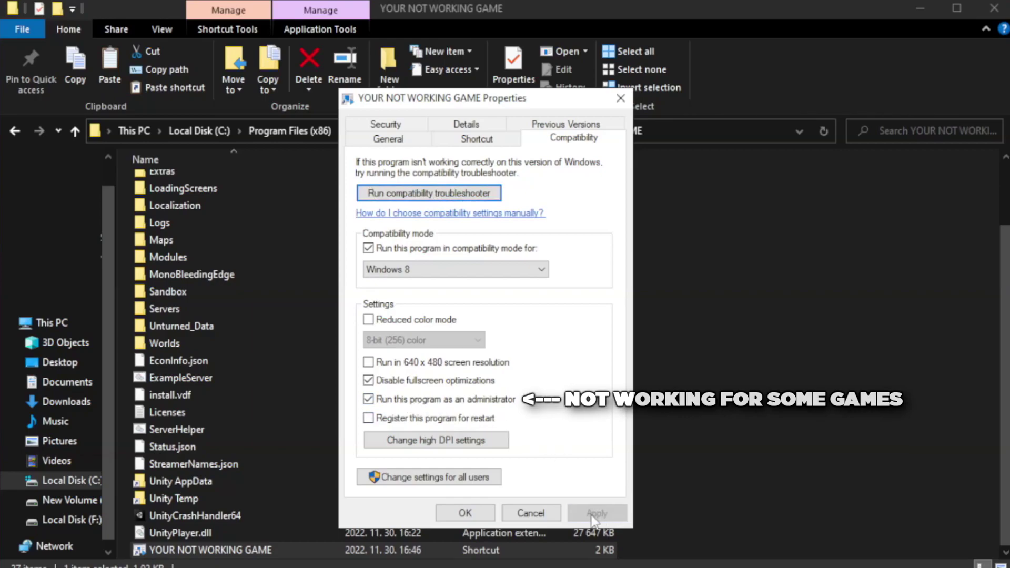
{"action": "left_click", "coordinate": [464, 513]}
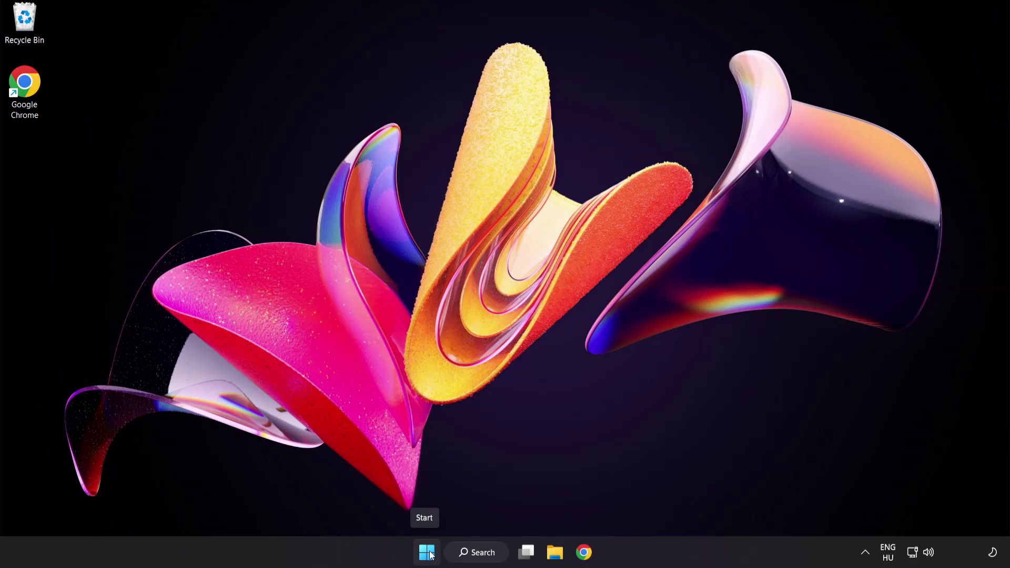
In Task Manager's Startup list, disable Cortana, Phone Link, Terminal and the Windows Security notification icon
{"action": "right_click", "coordinate": [427, 552]}
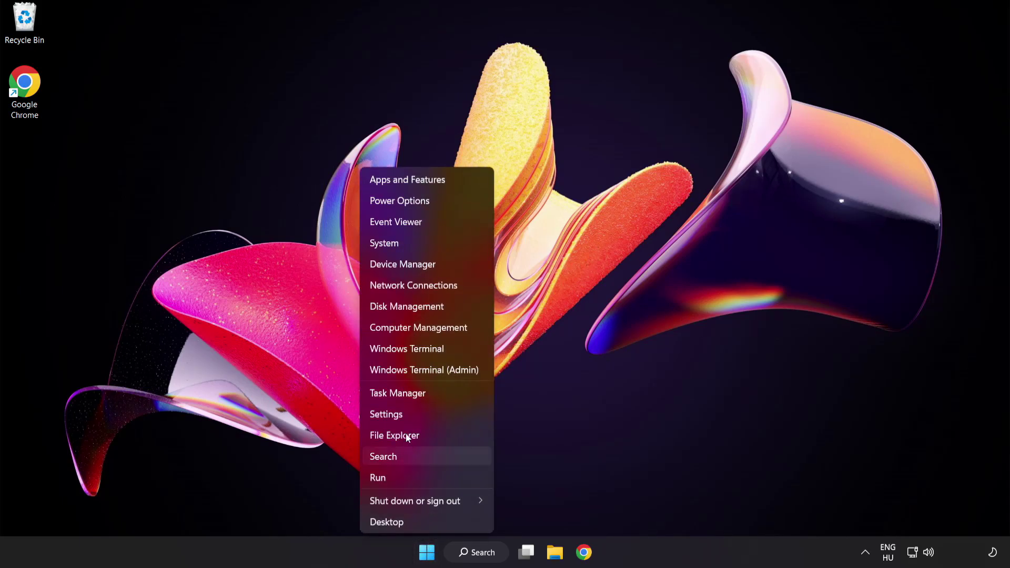
{"action": "left_click", "coordinate": [436, 392]}
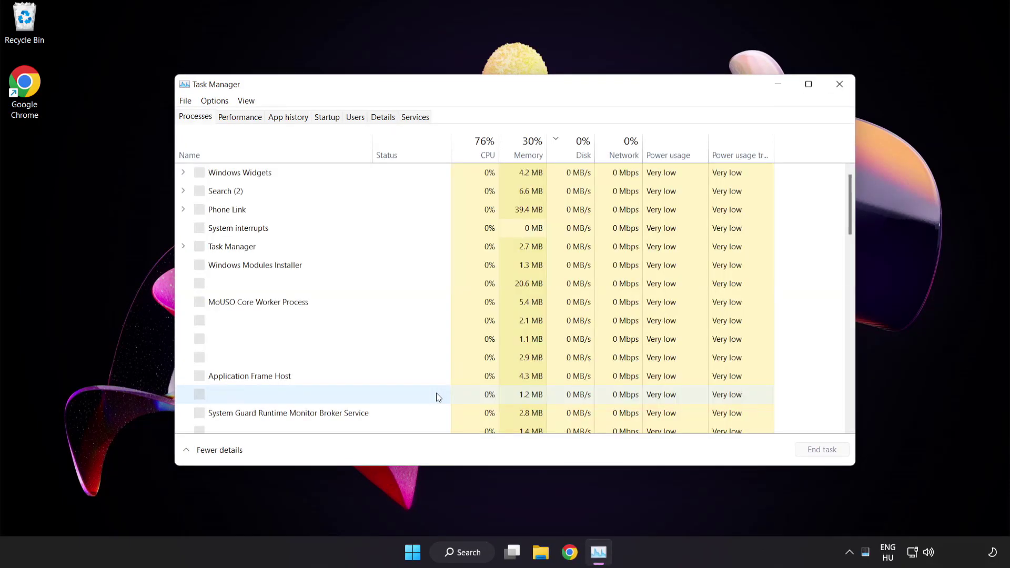
{"action": "left_click", "coordinate": [328, 117]}
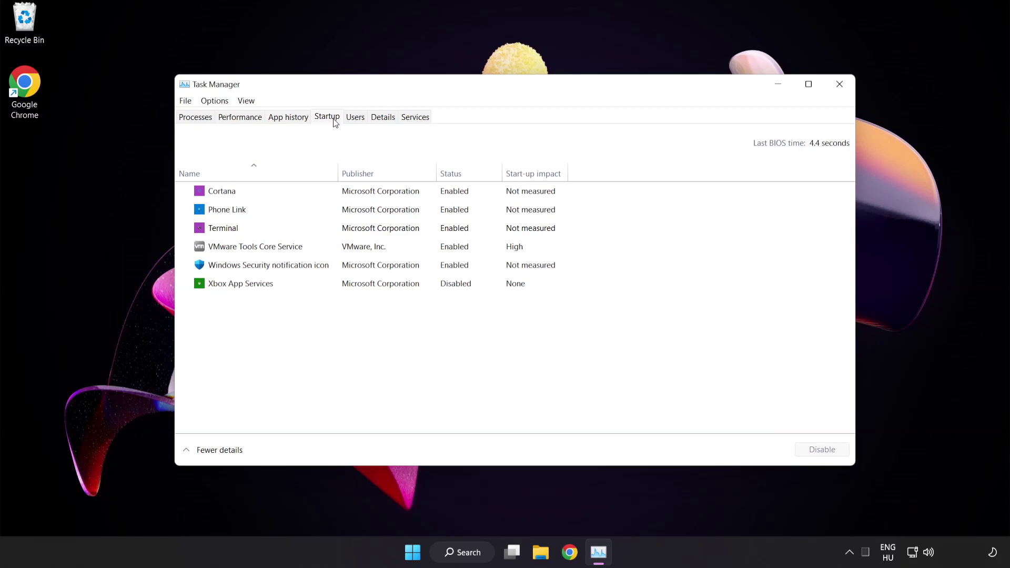
{"action": "left_click", "coordinate": [338, 193]}
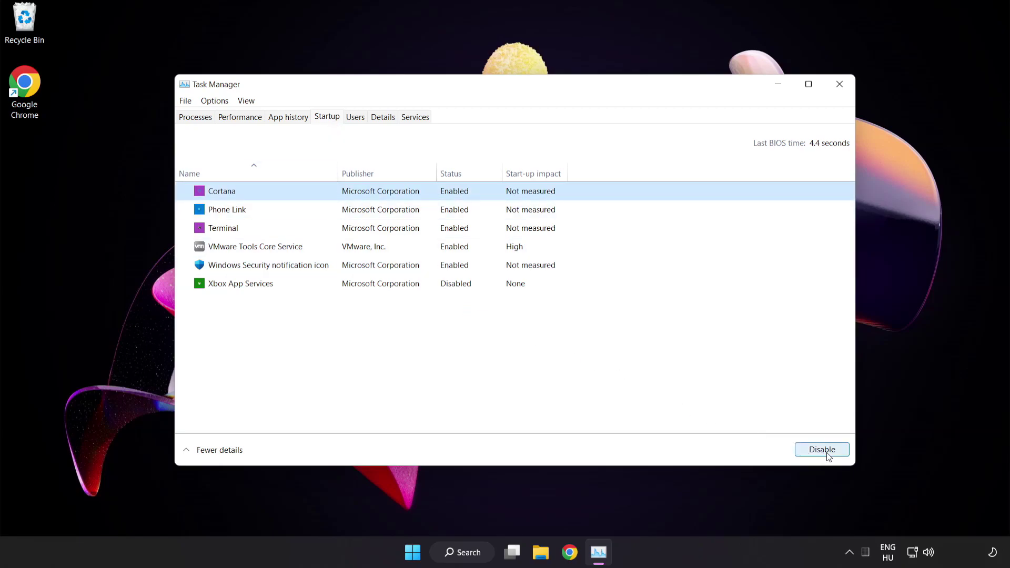
{"action": "left_click", "coordinate": [821, 448]}
{"action": "left_click", "coordinate": [312, 207]}
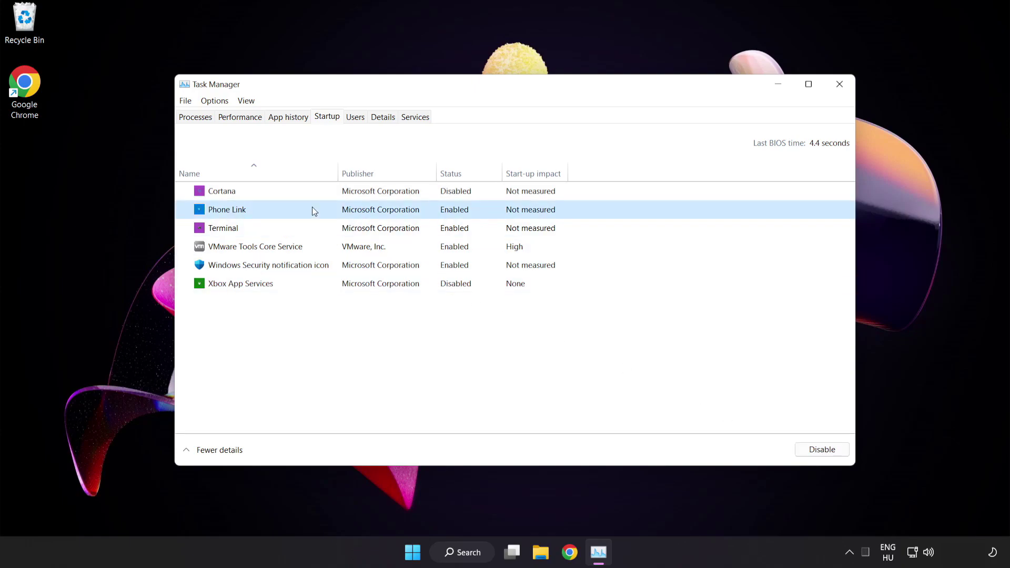
{"action": "left_click", "coordinate": [819, 456]}
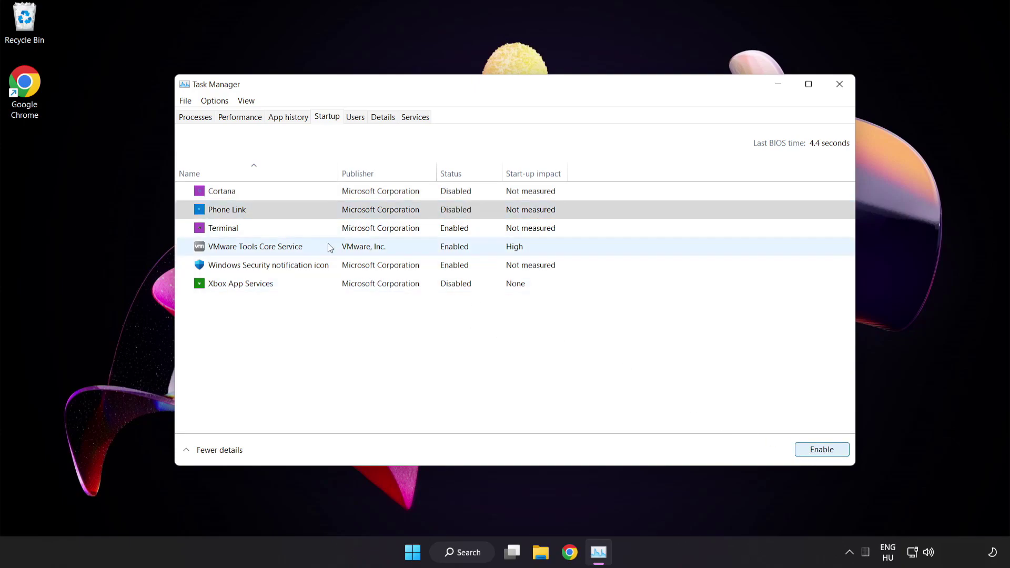
{"action": "left_click", "coordinate": [327, 229]}
{"action": "left_click", "coordinate": [821, 449]}
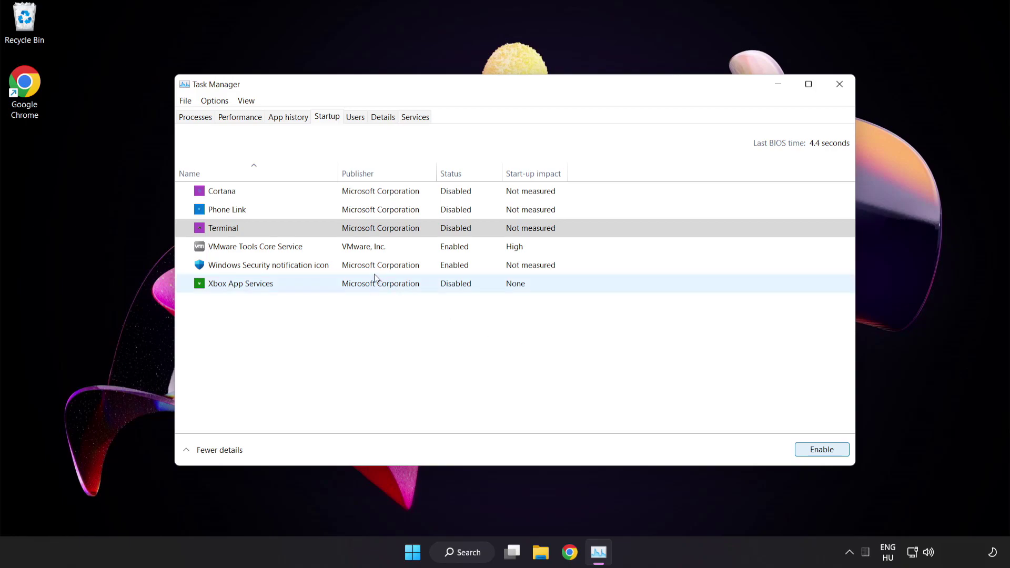
{"action": "left_click", "coordinate": [347, 265]}
{"action": "left_click", "coordinate": [821, 449]}
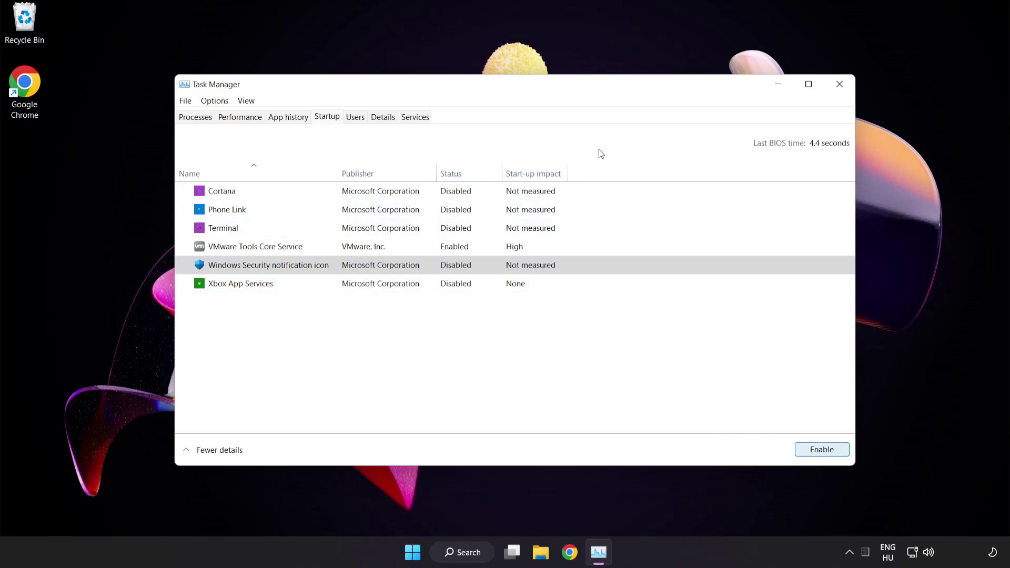
Close Task Manager, then search 'security' and launch Windows Security
{"action": "left_click", "coordinate": [838, 83]}
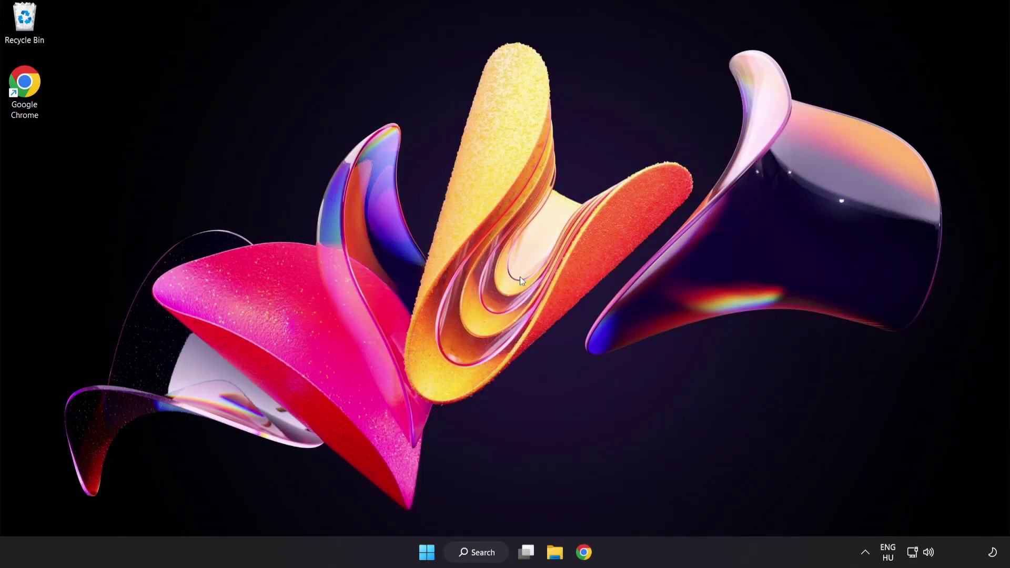
{"action": "left_click", "coordinate": [481, 552]}
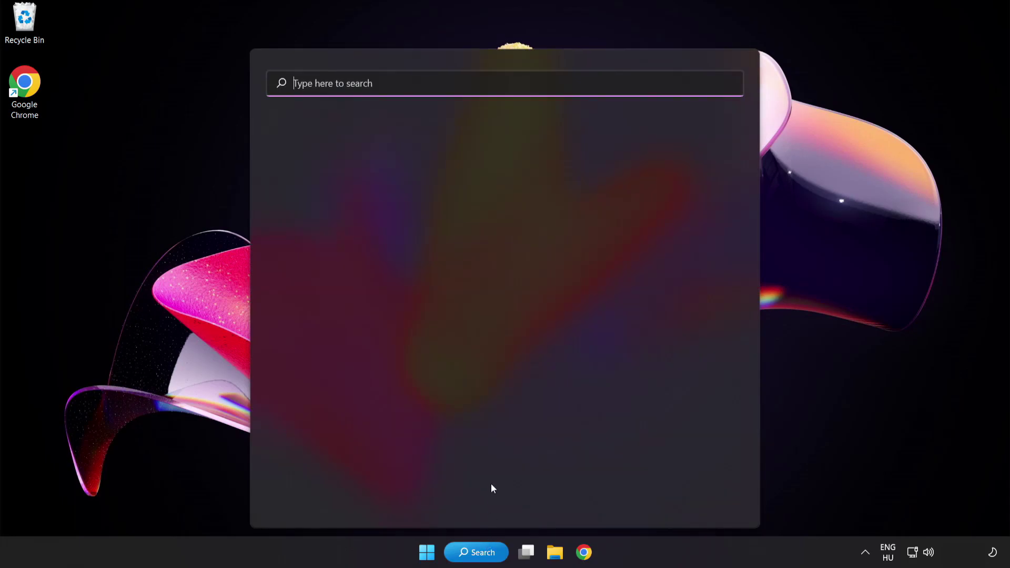
{"action": "type", "text": "sec"}
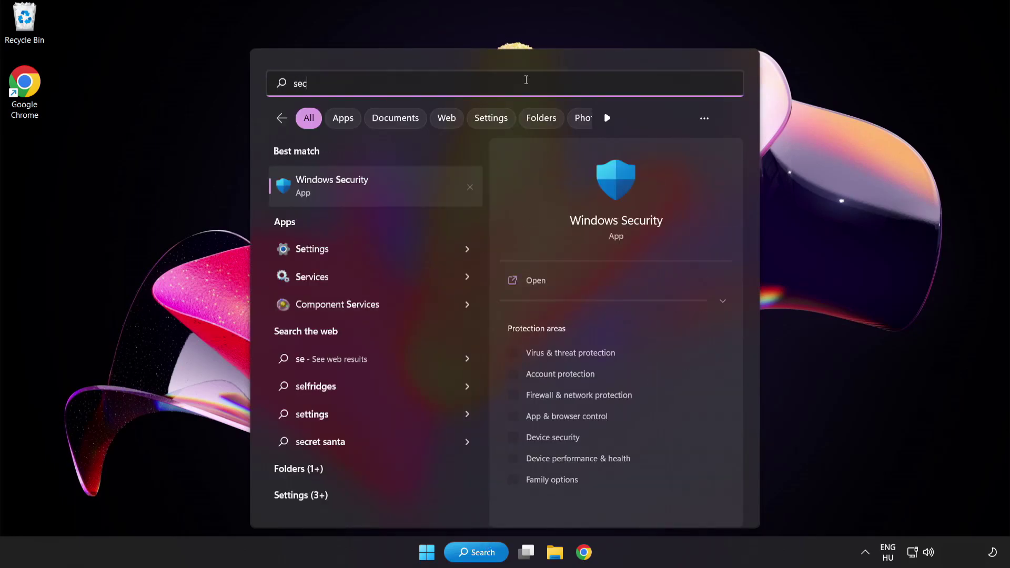
{"action": "type", "text": "urity"}
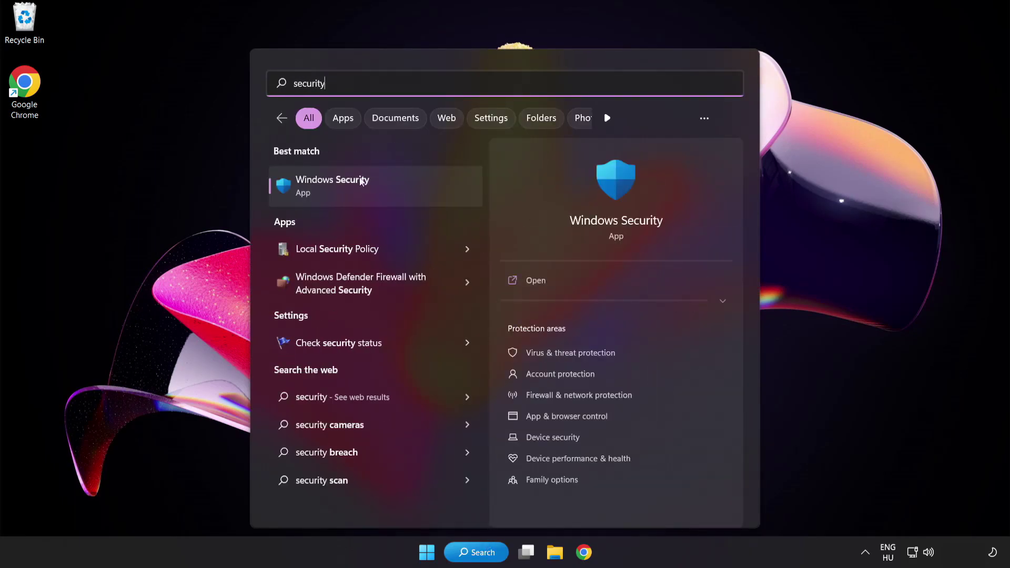
{"action": "left_click", "coordinate": [380, 184]}
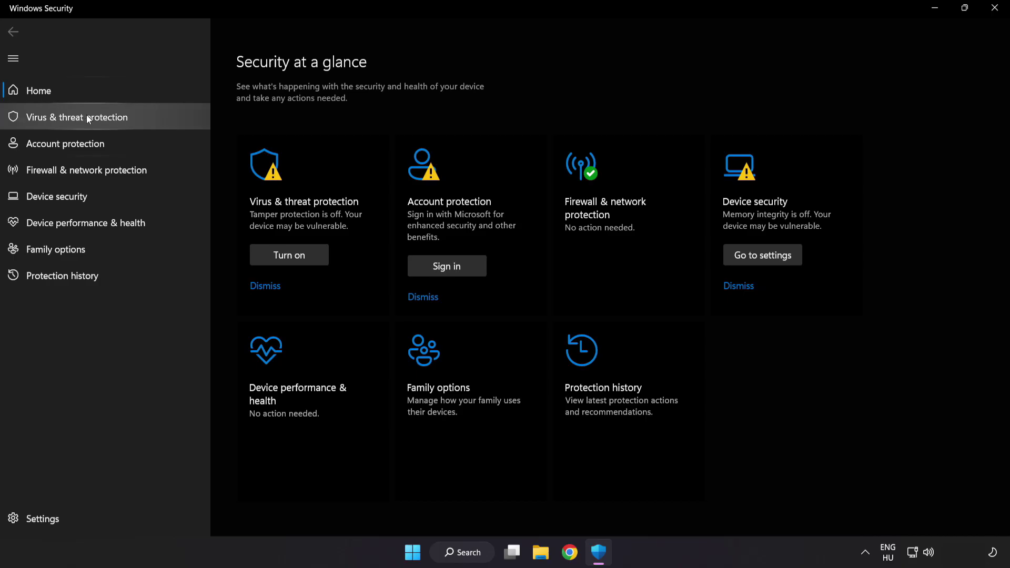
Go from Virus & threat protection to Manage settings, then to Add or remove exclusions
{"action": "left_click", "coordinate": [153, 116]}
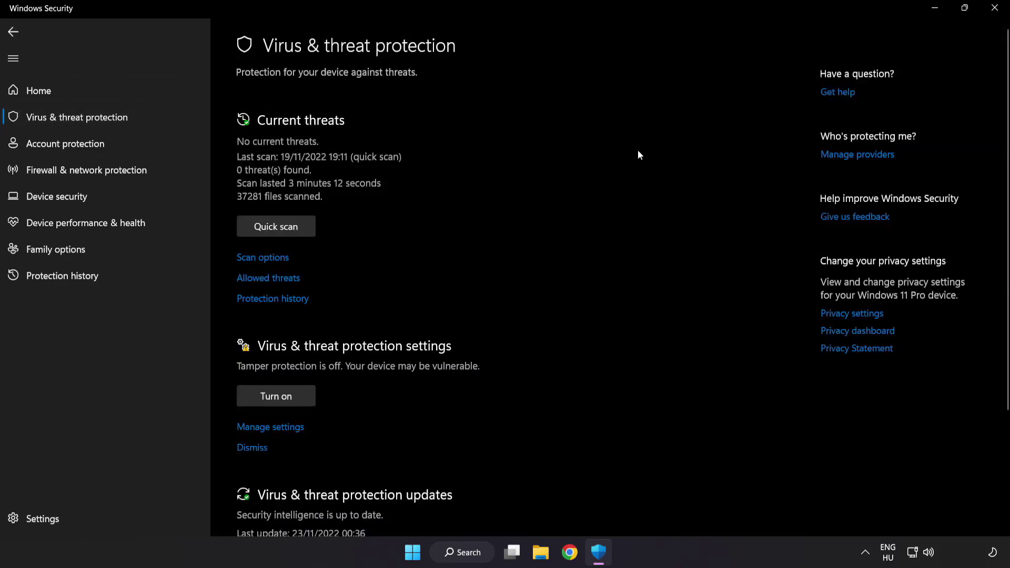
{"action": "scroll", "coordinate": [637, 150], "scroll_direction": "down", "scroll_amount": 3}
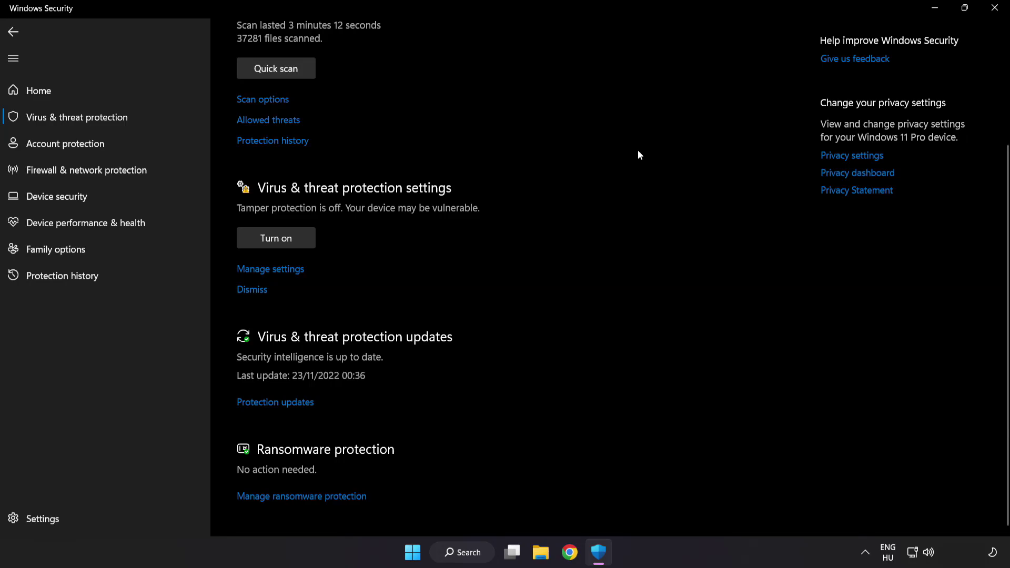
{"action": "left_click", "coordinate": [277, 269]}
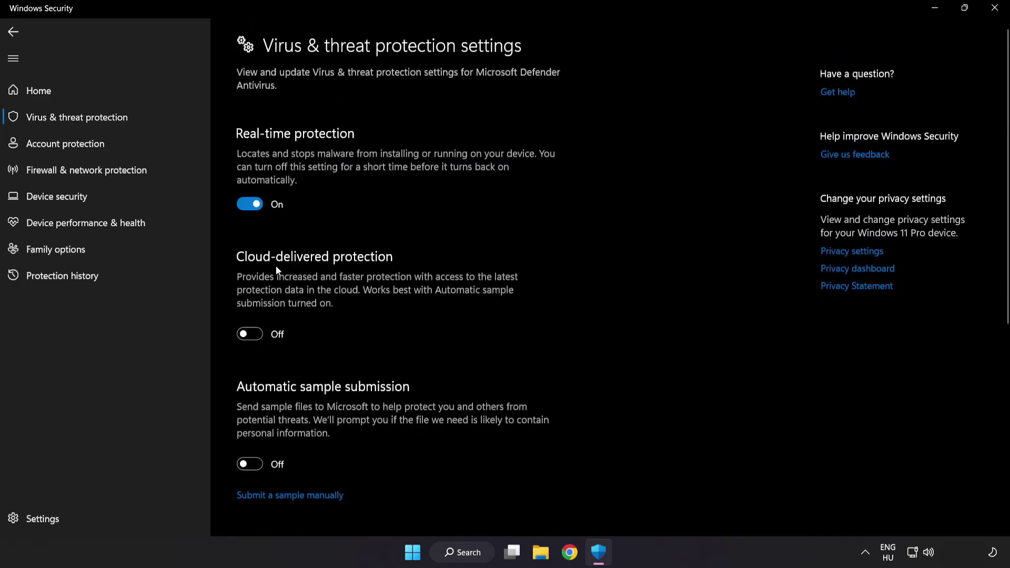
{"action": "scroll", "coordinate": [587, 274], "scroll_direction": "down", "scroll_amount": 3}
{"action": "scroll", "coordinate": [588, 274], "scroll_direction": "down", "scroll_amount": 3}
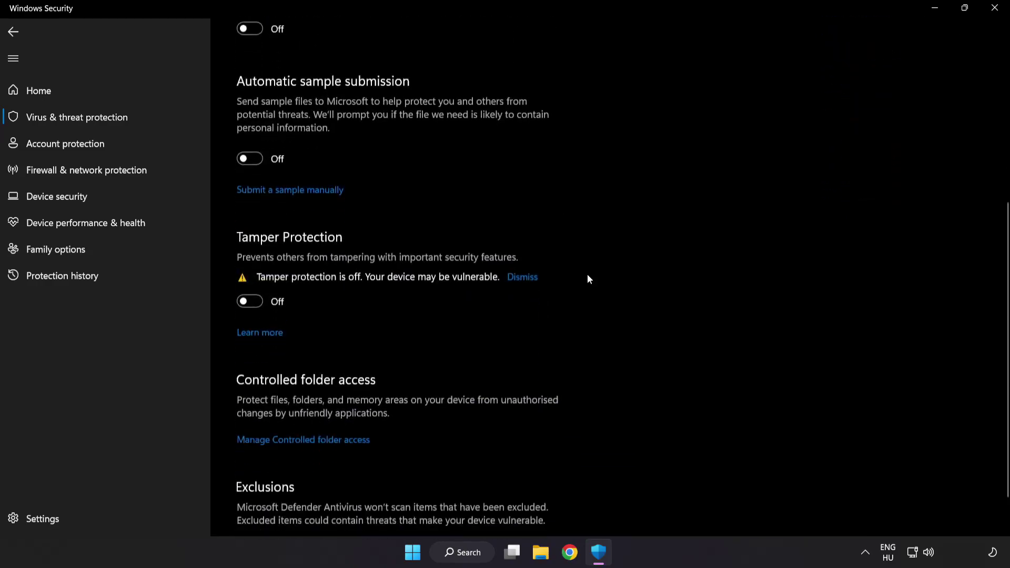
{"action": "scroll", "coordinate": [588, 274], "scroll_direction": "down", "scroll_amount": 2}
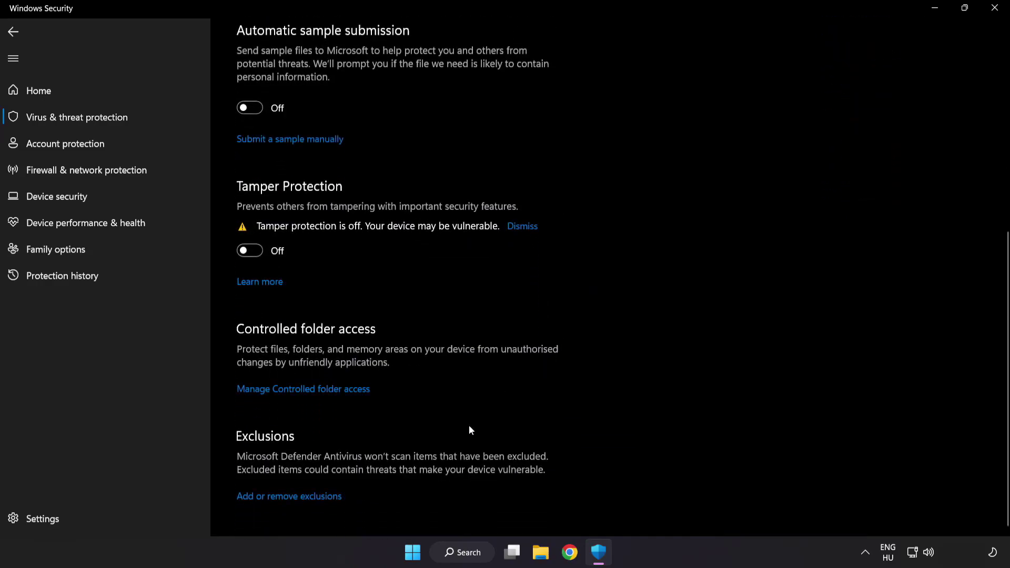
{"action": "left_click", "coordinate": [294, 498]}
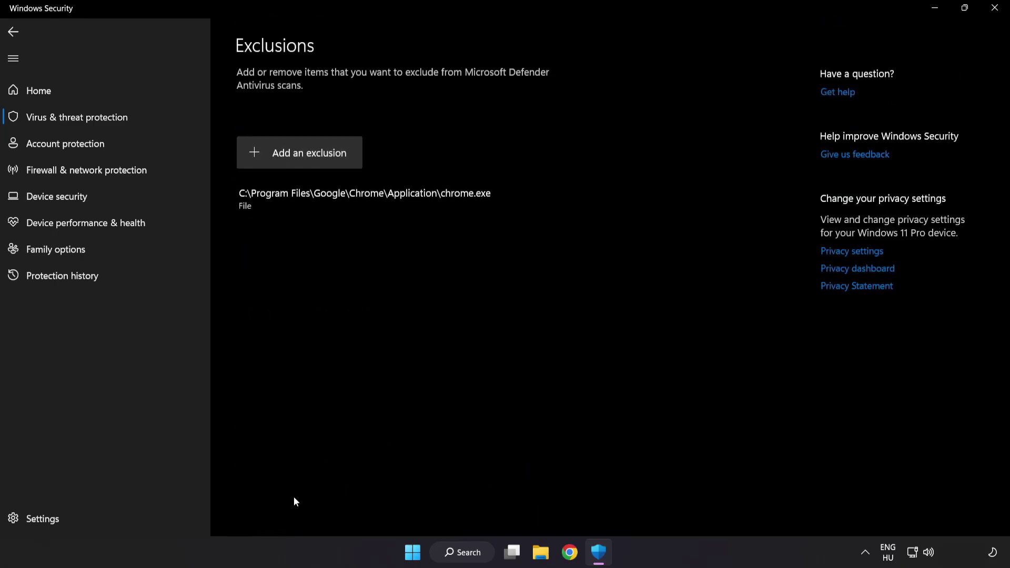
Start a file exclusion and browse to the C:\Program Files (x86) folder
{"action": "left_click", "coordinate": [300, 159]}
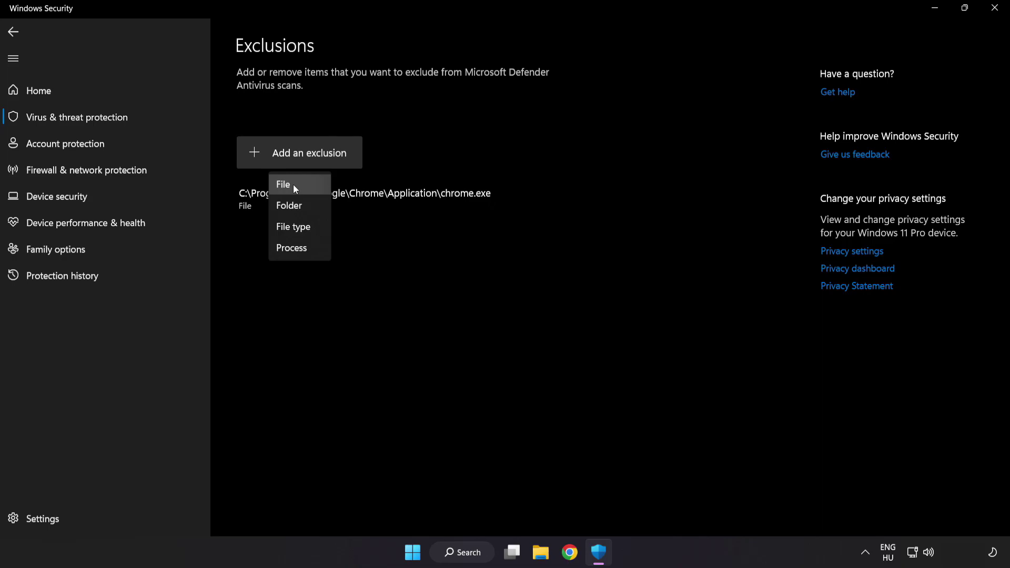
{"action": "left_click", "coordinate": [293, 184]}
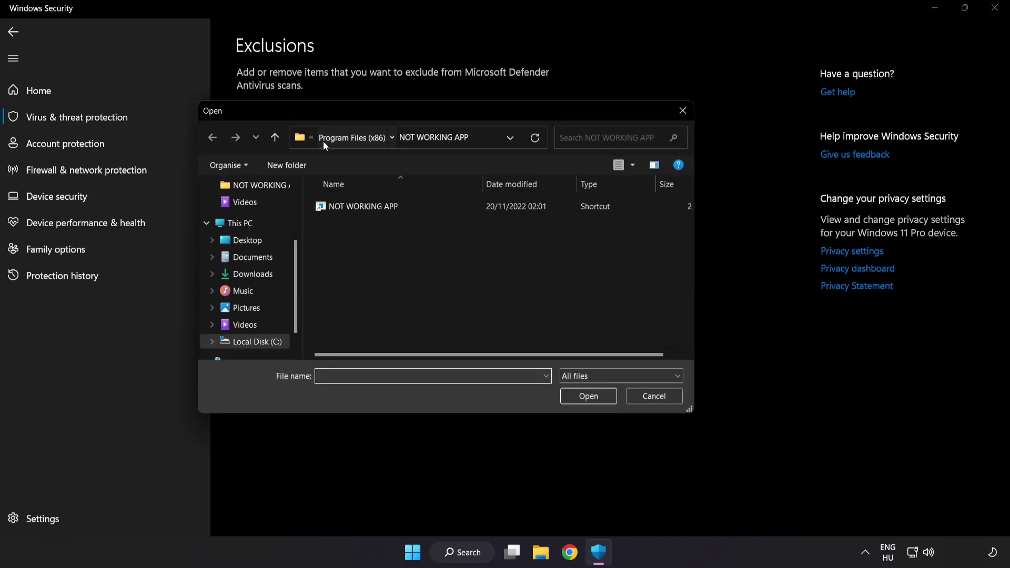
{"action": "left_click", "coordinate": [323, 142]}
{"action": "left_click", "coordinate": [332, 137]}
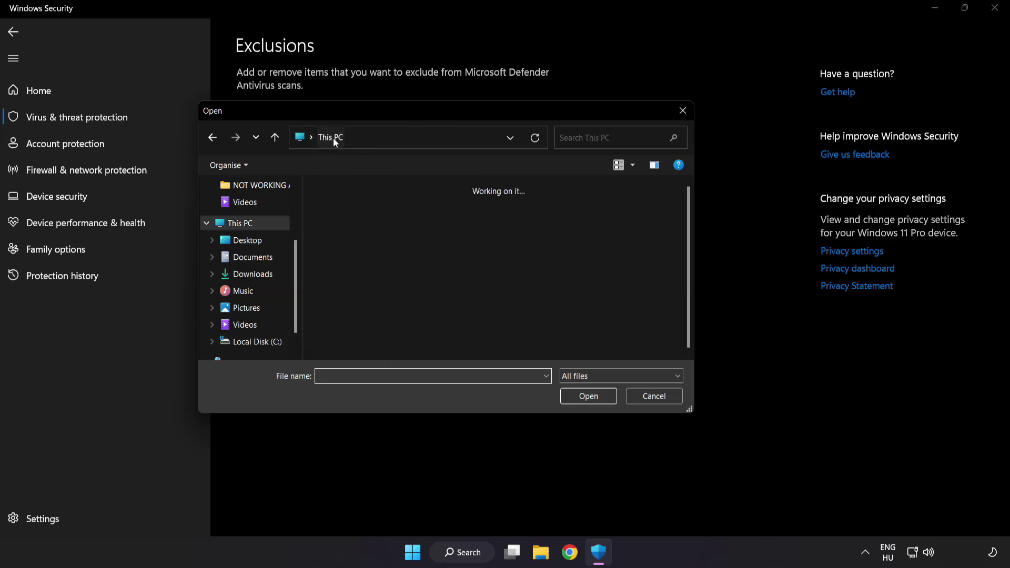
{"action": "double_click", "coordinate": [375, 340]}
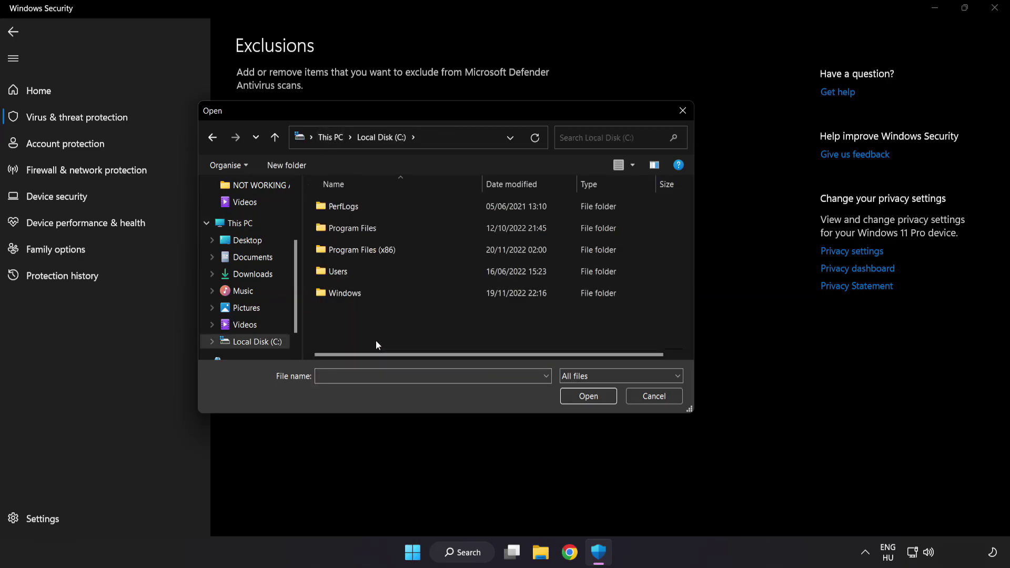
{"action": "double_click", "coordinate": [388, 244]}
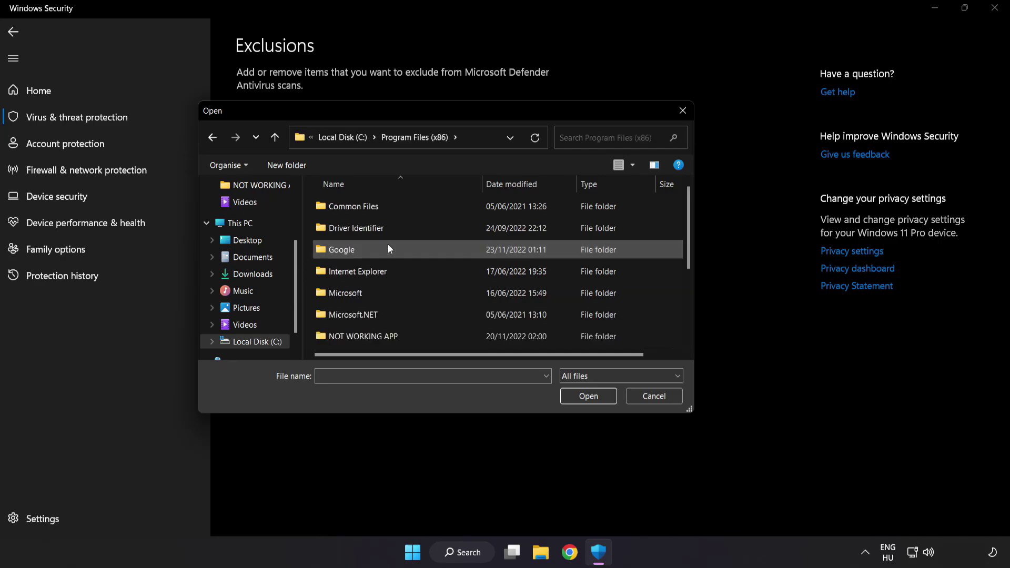
{"action": "scroll", "coordinate": [374, 346], "scroll_direction": "down", "scroll_amount": 1}
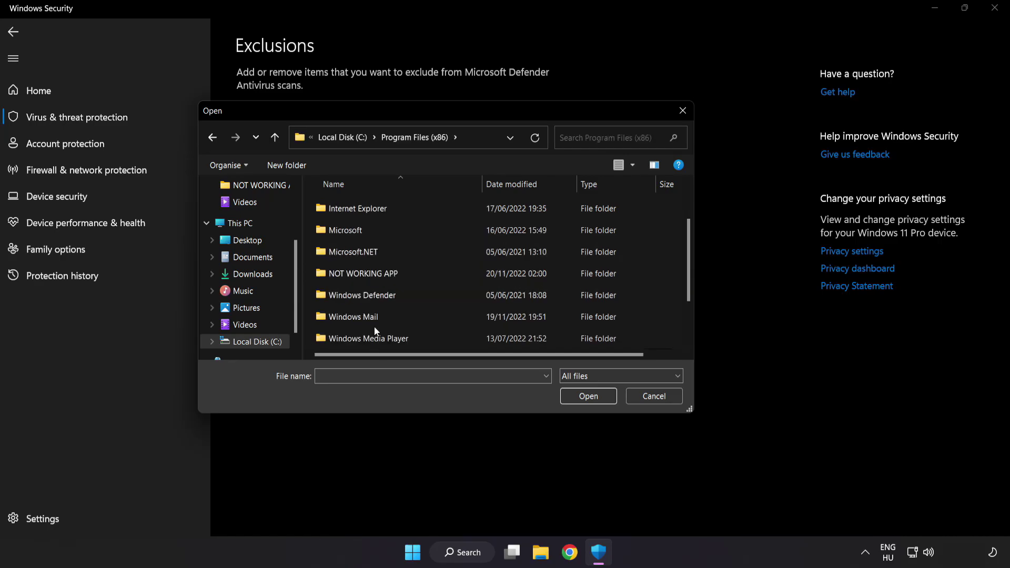
Exclude the NOT WORKING APP shortcut from scans and close Windows Security
{"action": "left_click", "coordinate": [378, 274]}
{"action": "double_click", "coordinate": [400, 274]}
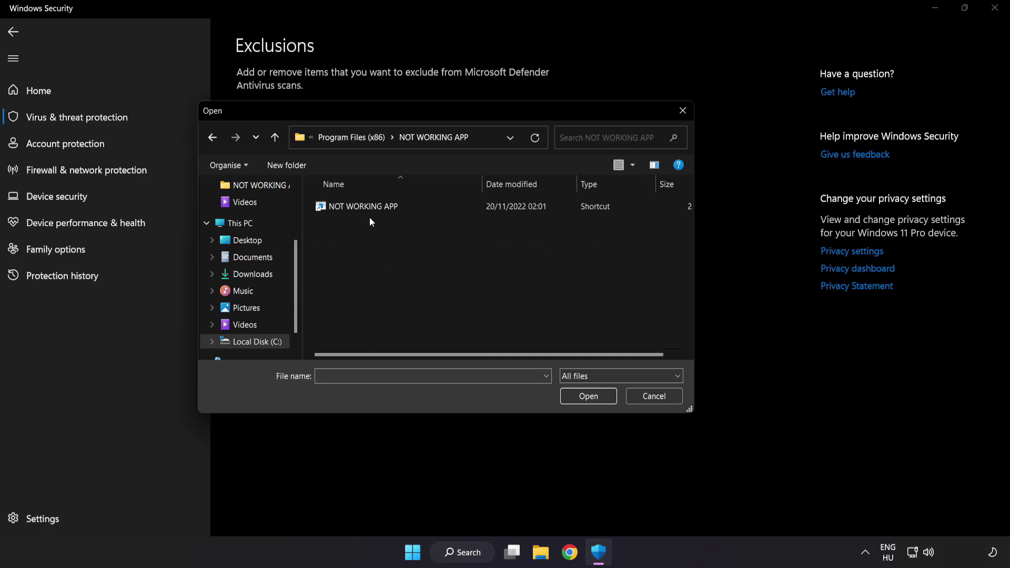
{"action": "left_click", "coordinate": [339, 207]}
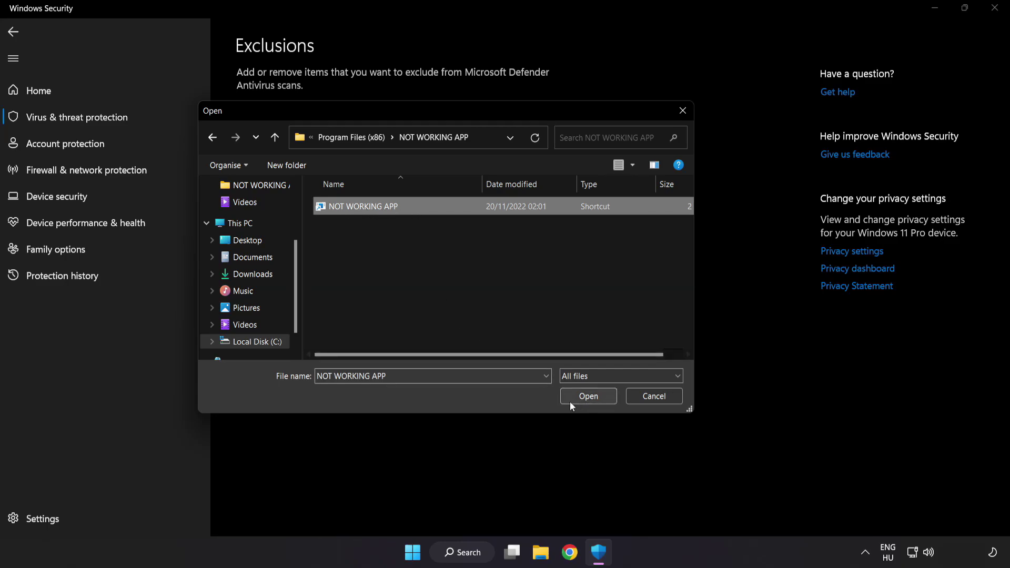
{"action": "left_click", "coordinate": [589, 400]}
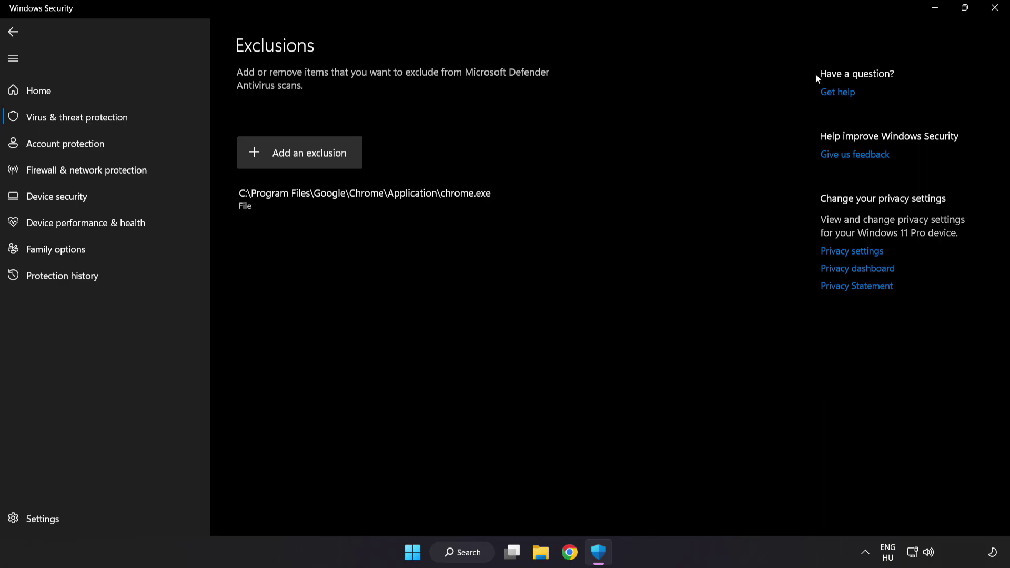
{"action": "left_click", "coordinate": [993, 16]}
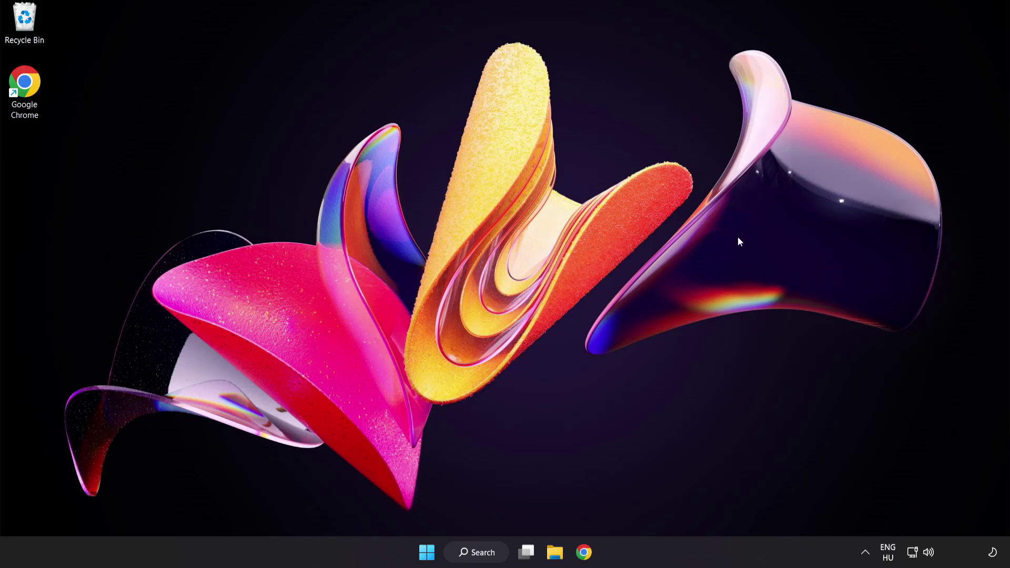
Show the Start menu power options: Sleep, Shut down and Restart
{"action": "left_click", "coordinate": [426, 551]}
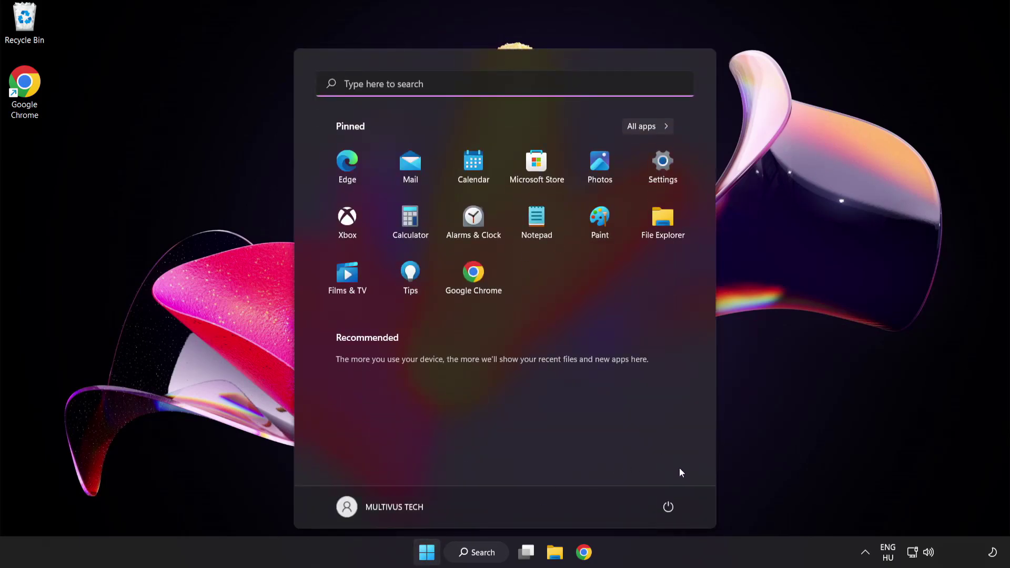
{"action": "left_click", "coordinate": [668, 507]}
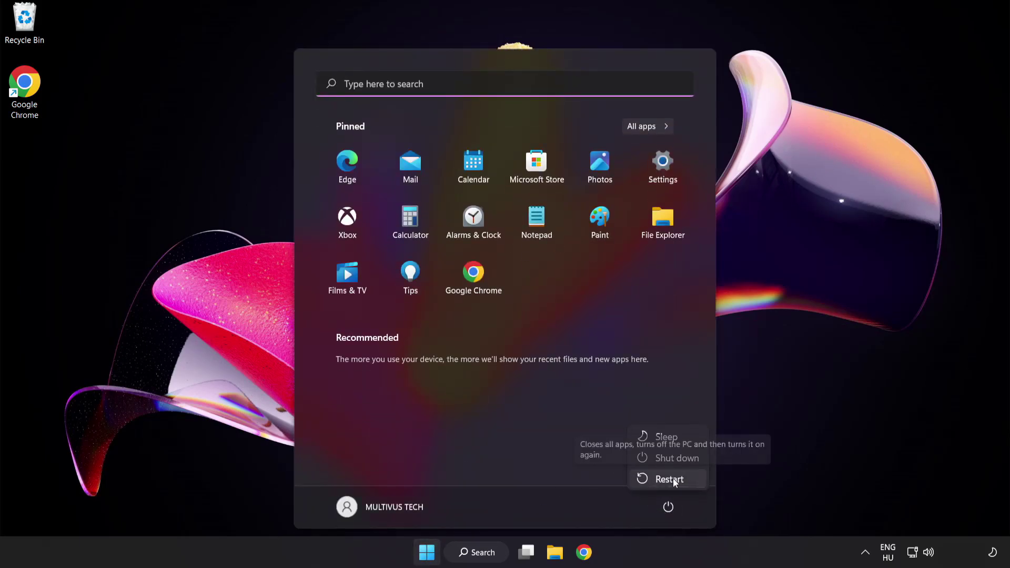